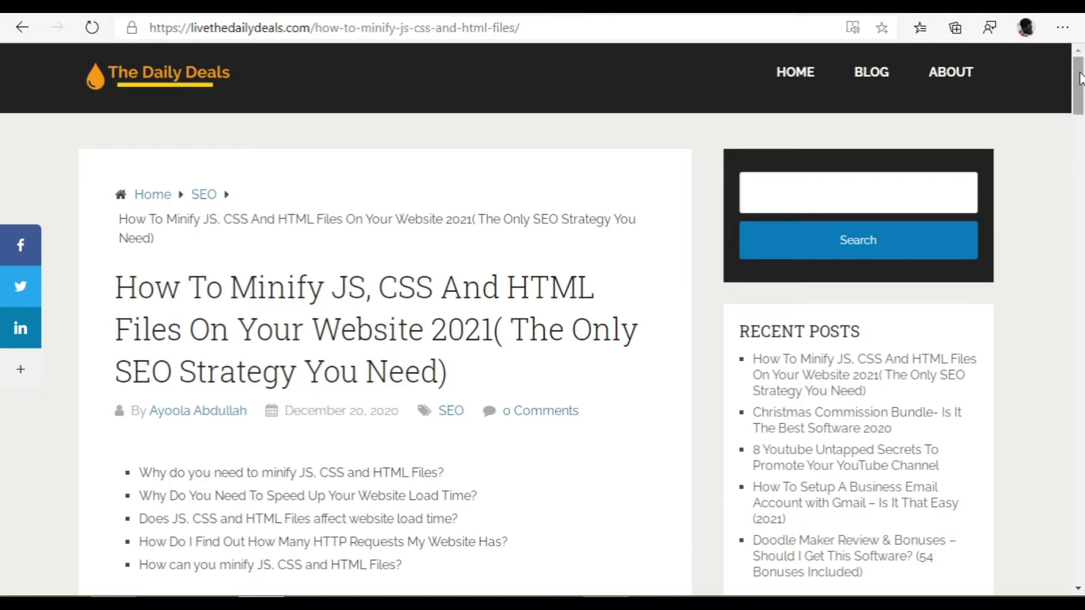
Step: Read the minification article from its introduction through the sections on why to minify files and speed up load time
{"action": "left_click_drag", "start_coordinate": [1080, 76], "coordinate": [1081, 152]}
{"action": "scroll", "coordinate": [313, 226], "scroll_direction": "up", "scroll_amount": 3}
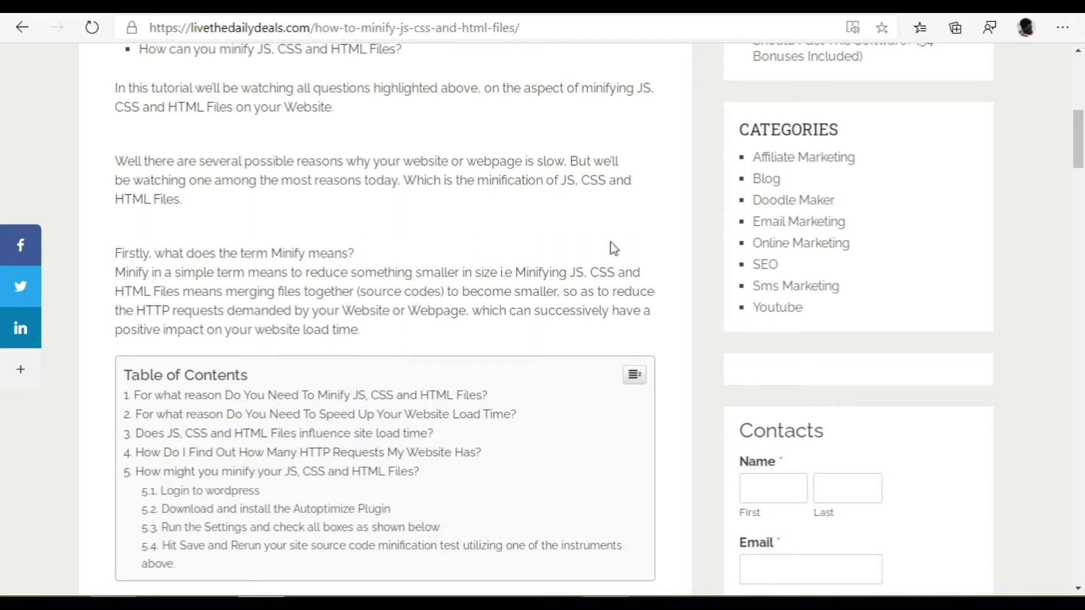
{"action": "left_click_drag", "start_coordinate": [1080, 165], "coordinate": [1080, 205]}
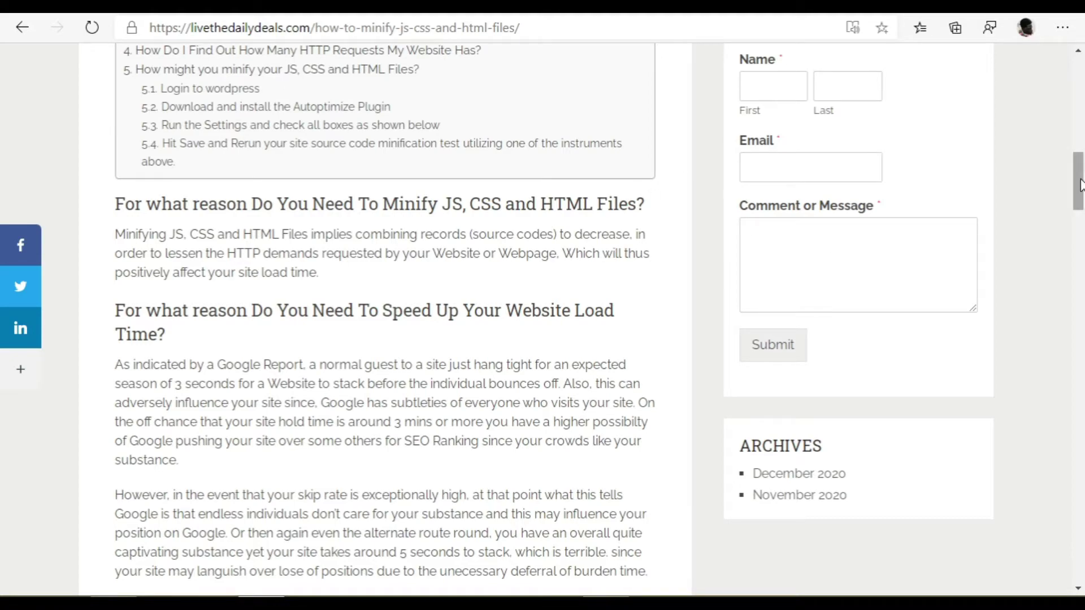
{"action": "left_click_drag", "start_coordinate": [1081, 184], "coordinate": [1083, 226]}
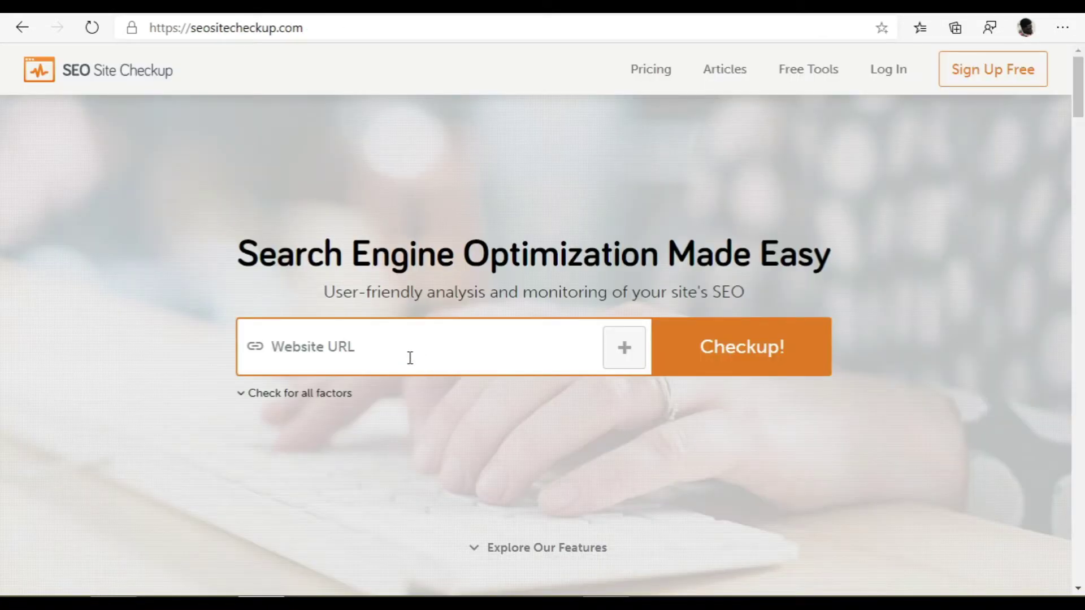
{"action": "left_click", "coordinate": [411, 358]}
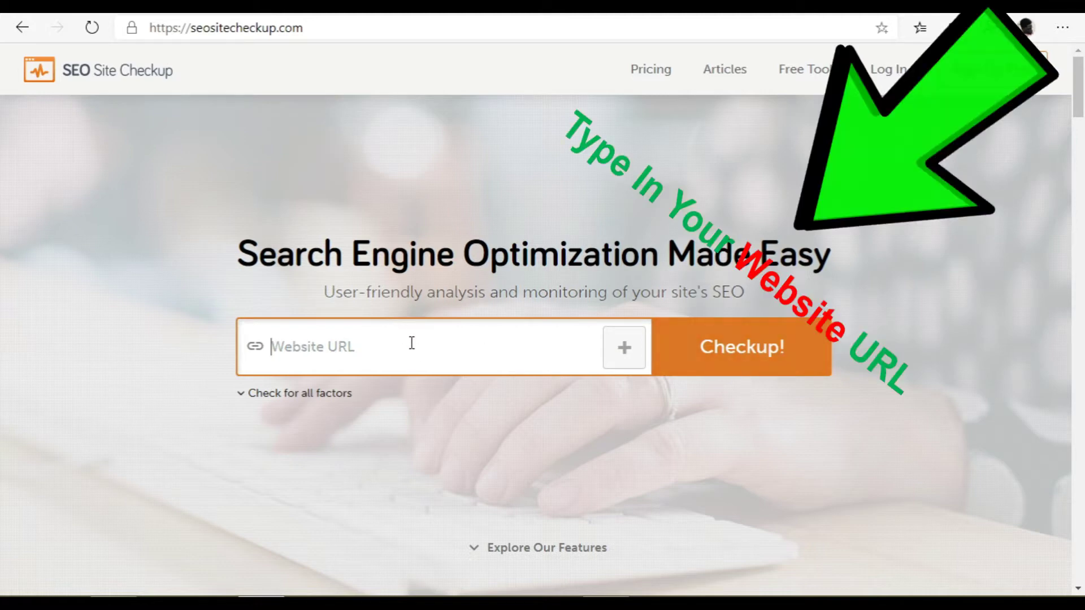
{"action": "type", "text": "h"}
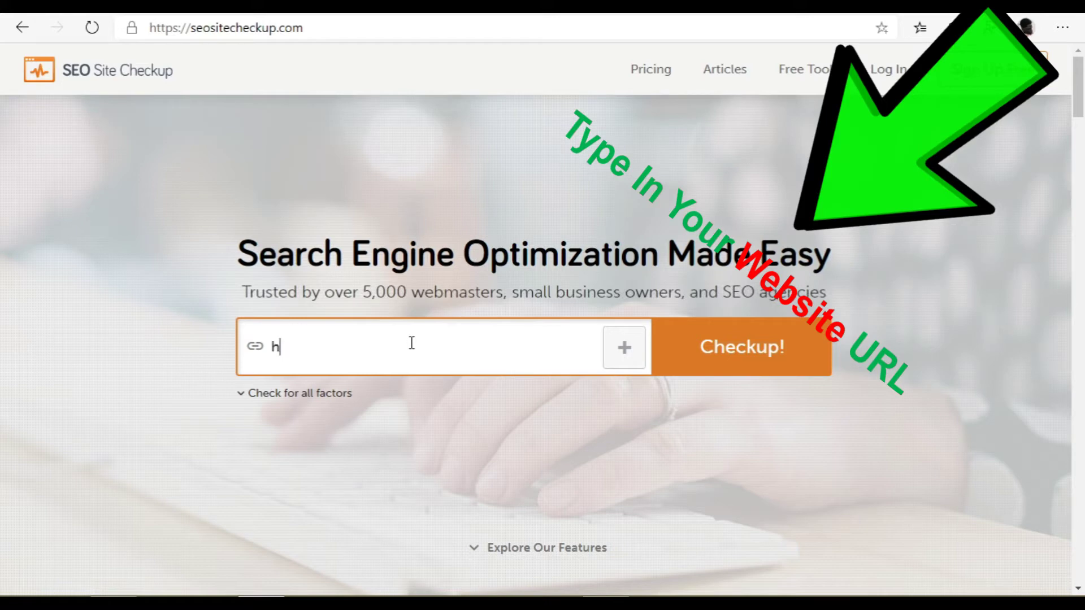
{"action": "type", "text": "ttps:"}
{"action": "left_click_drag", "start_coordinate": [192, 21], "coordinate": [189, 22]}
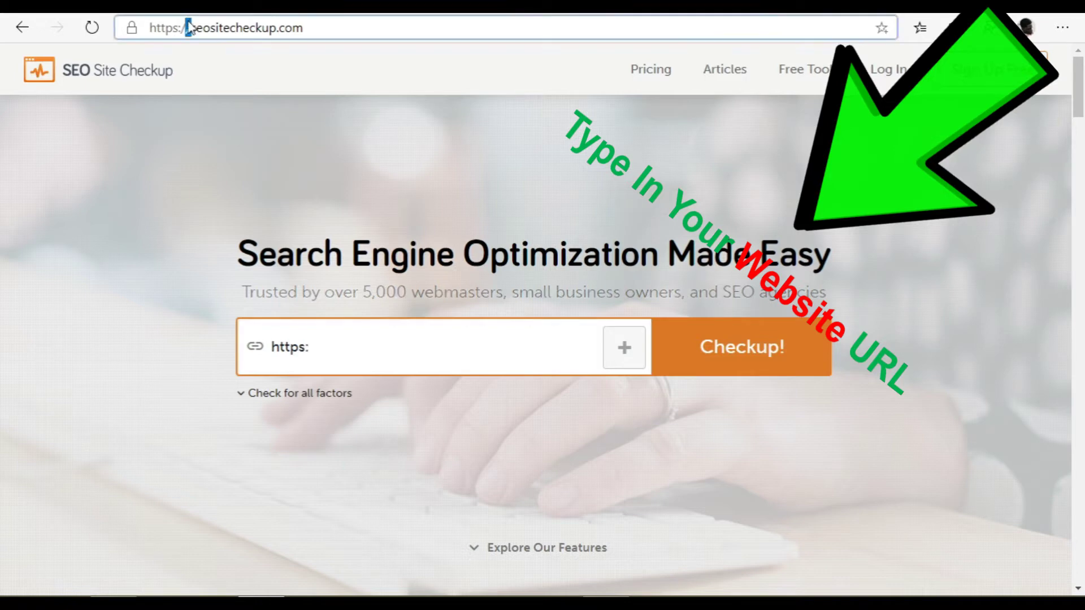
{"action": "left_click", "coordinate": [348, 357]}
{"action": "type", "text": "//"}
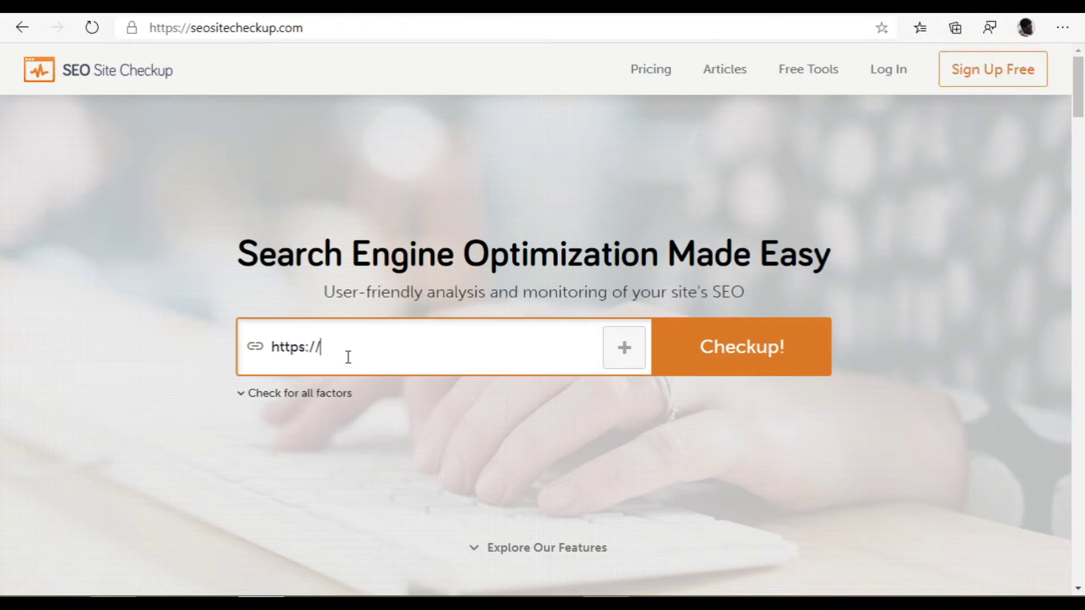
{"action": "type", "text": "livethedailydeals.com"}
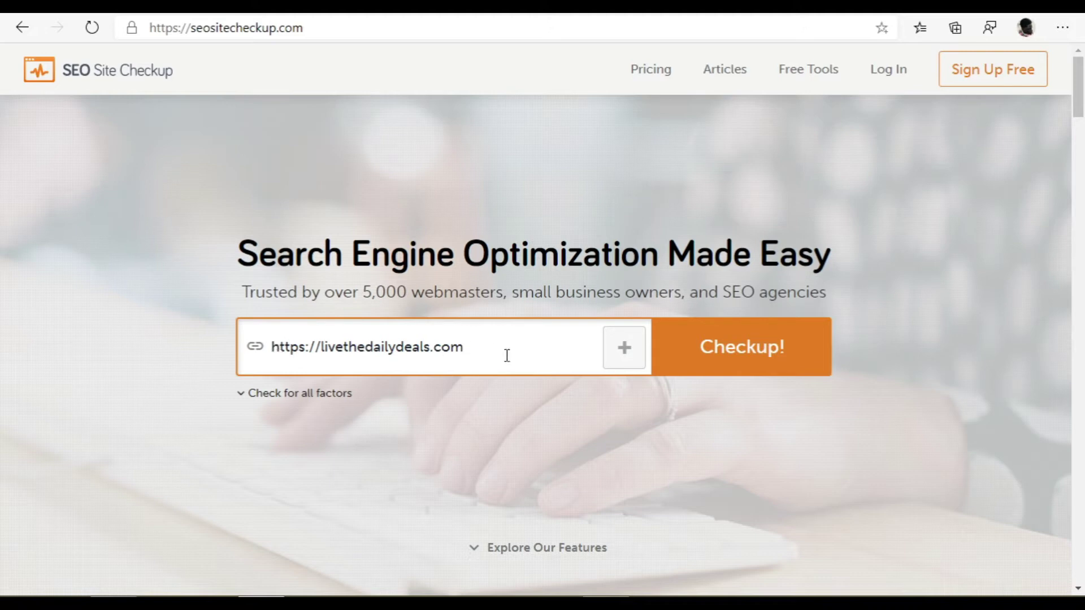
{"action": "left_click", "coordinate": [783, 359]}
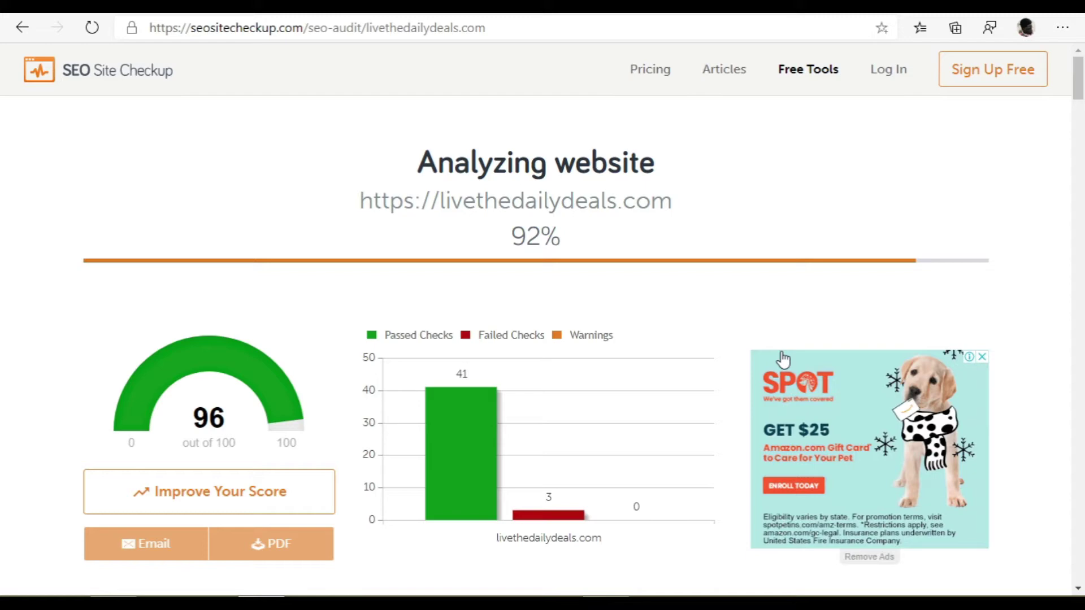
Step: Review the audit's speed optimization results, including page objects, caching, and JavaScript and CSS minification, and return to the overall score
{"action": "left_click_drag", "start_coordinate": [1083, 94], "coordinate": [1083, 285]}
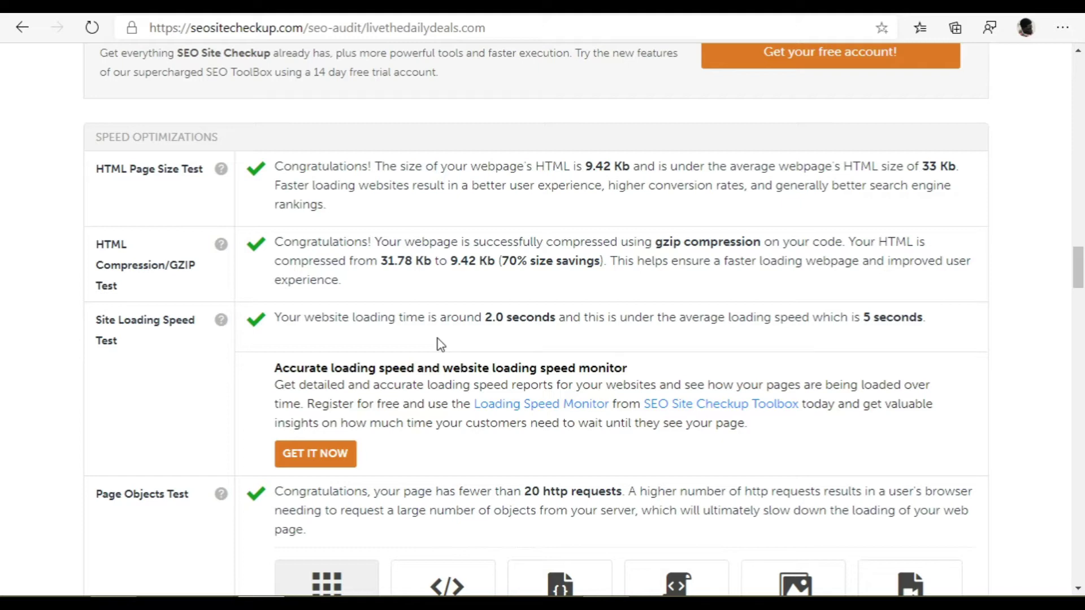
{"action": "left_click_drag", "start_coordinate": [1080, 279], "coordinate": [1080, 308]}
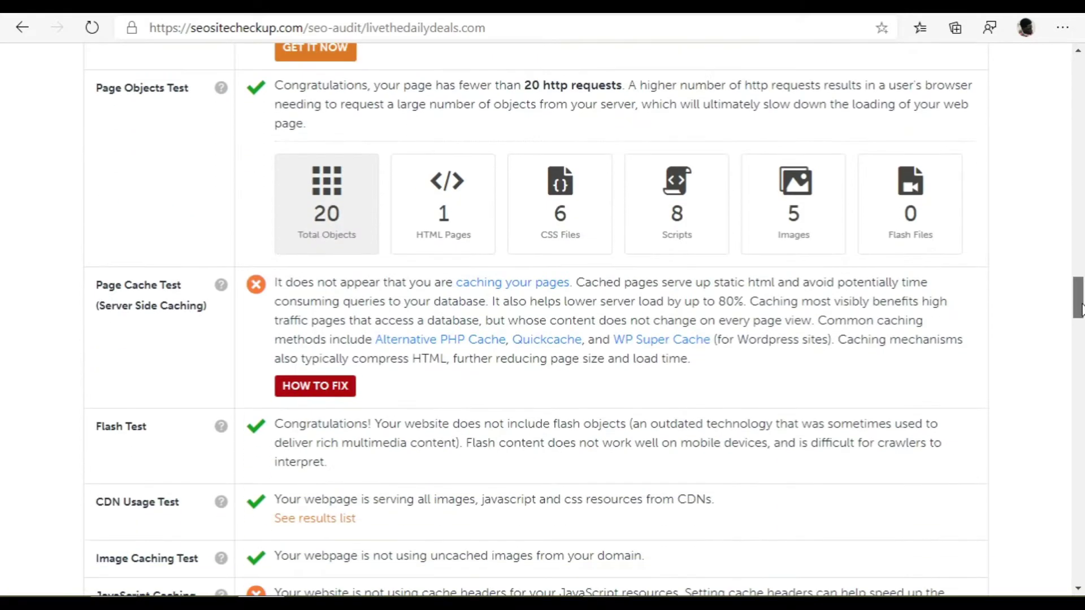
{"action": "scroll", "coordinate": [1080, 308], "scroll_direction": "up", "scroll_amount": 2}
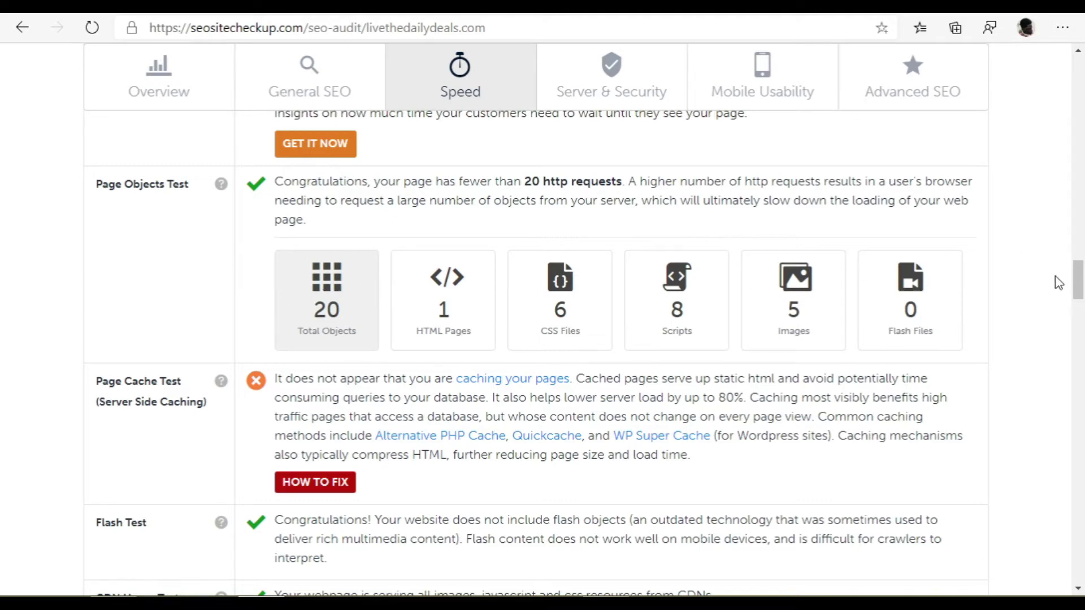
{"action": "left_click_drag", "start_coordinate": [1077, 284], "coordinate": [1080, 305]}
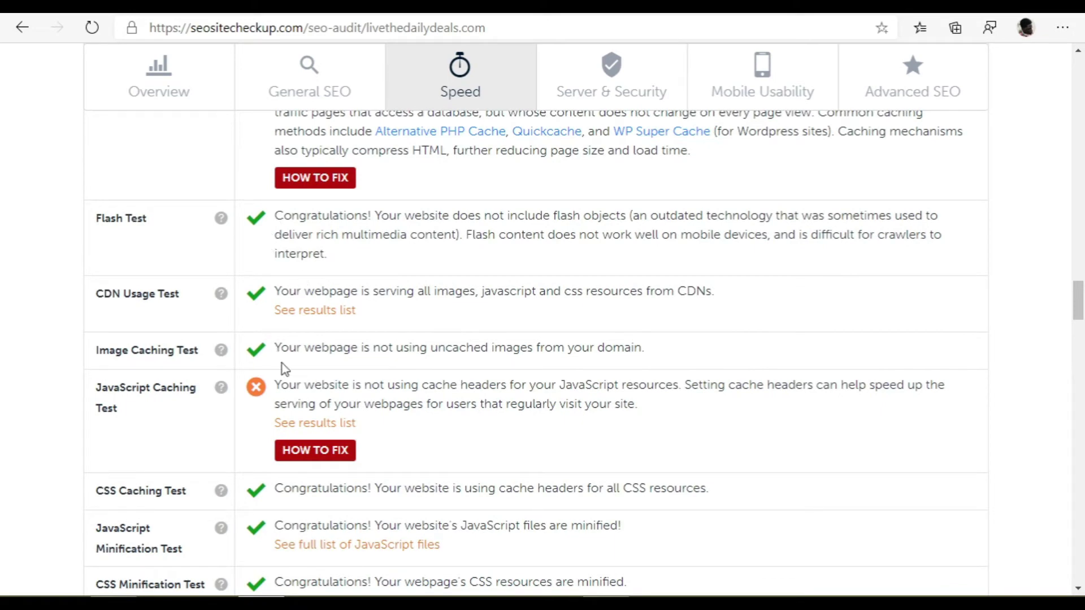
{"action": "left_click_drag", "start_coordinate": [1080, 314], "coordinate": [1080, 334]}
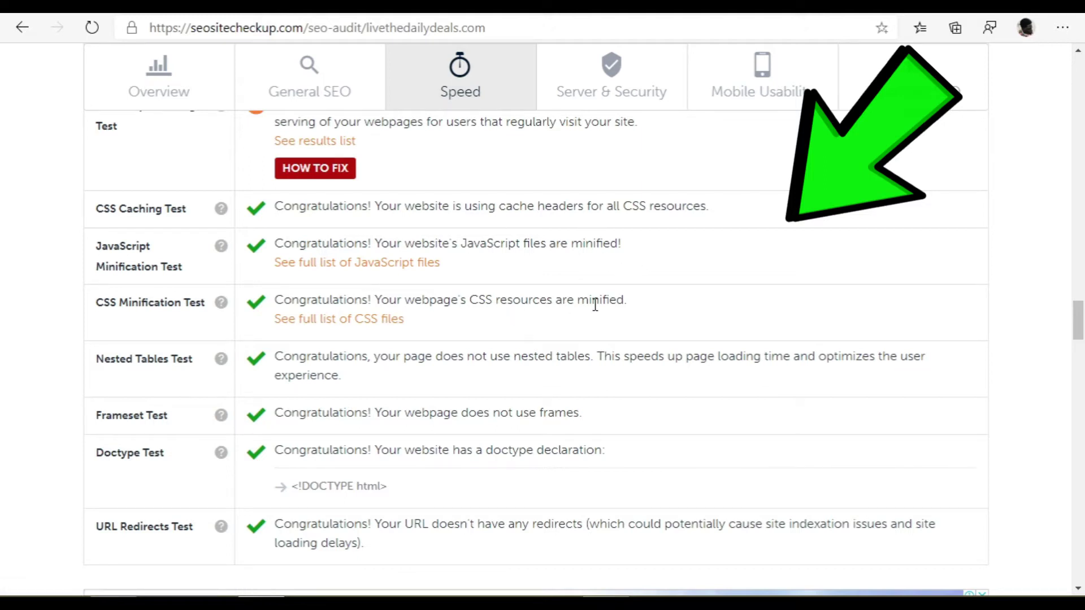
{"action": "left_click_drag", "start_coordinate": [1079, 326], "coordinate": [1079, 287]}
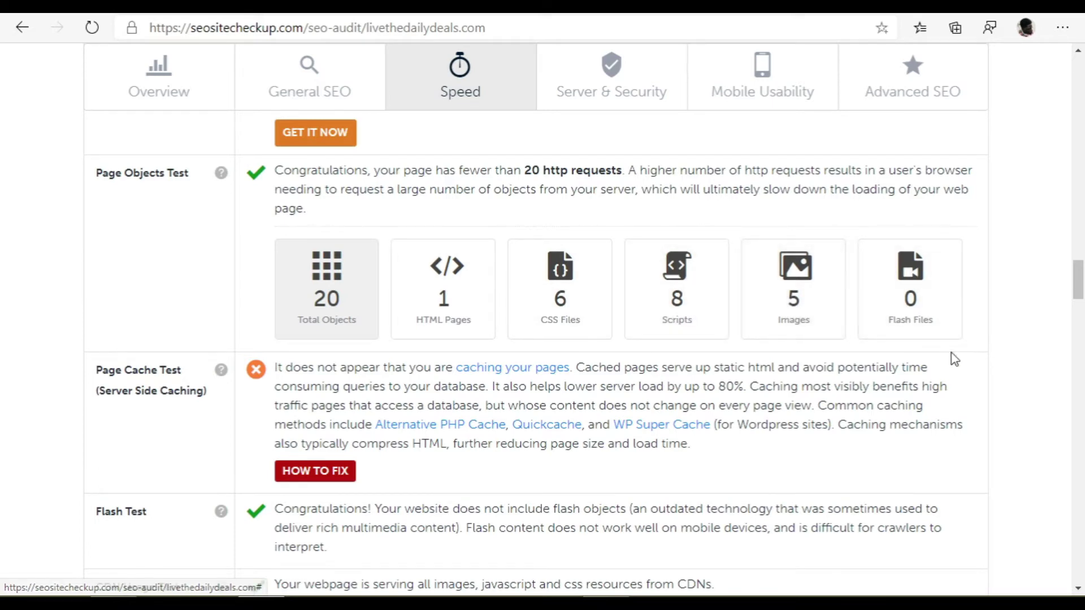
{"action": "left_click_drag", "start_coordinate": [1081, 297], "coordinate": [1081, 84]}
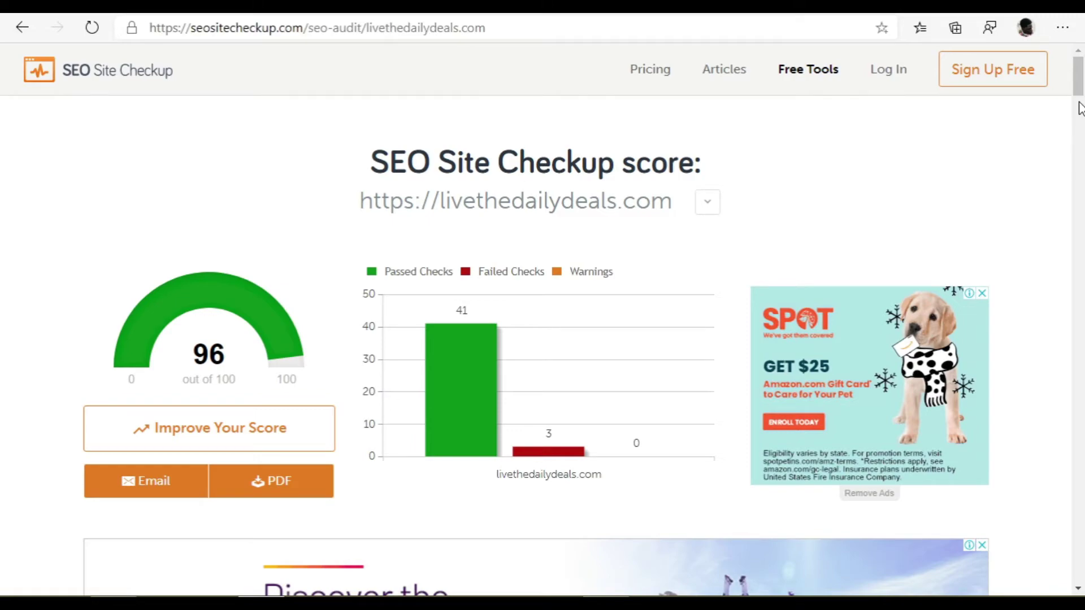
Step: Examine the Site Loading Speed Test, highlighting the site's loading time and the average, and compare it with the minification article
{"action": "left_click_drag", "start_coordinate": [1078, 80], "coordinate": [1082, 189]}
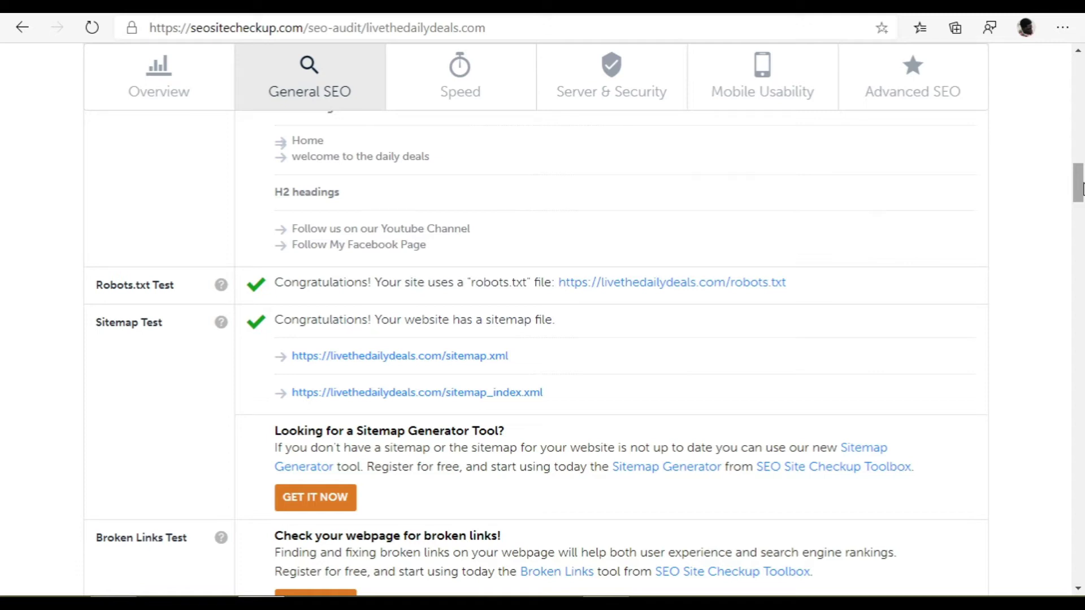
{"action": "left_click_drag", "start_coordinate": [1079, 187], "coordinate": [1080, 241]}
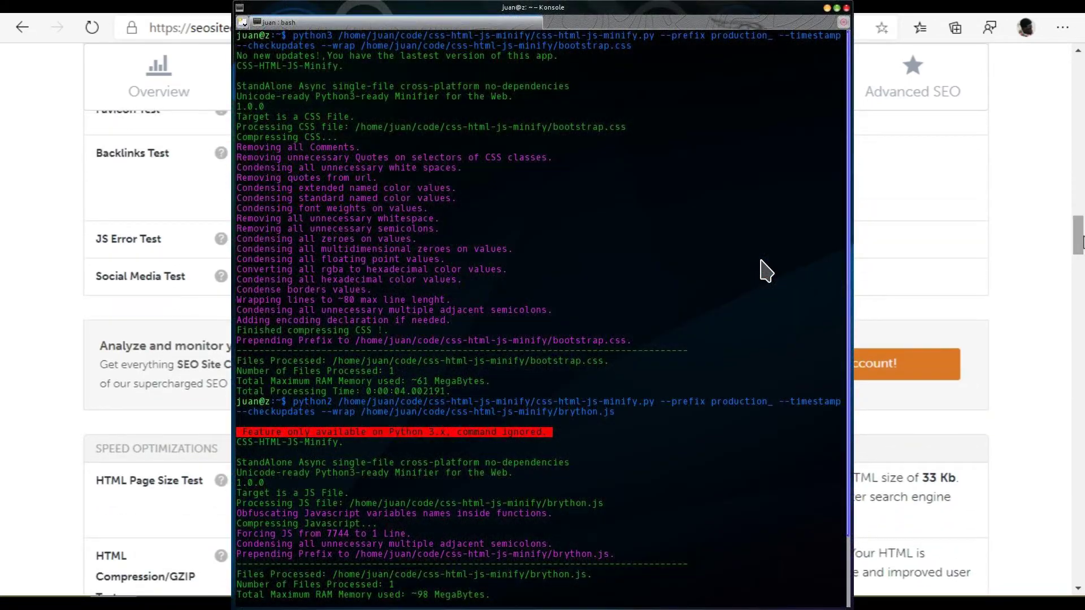
{"action": "left_click_drag", "start_coordinate": [1084, 236], "coordinate": [1083, 266]}
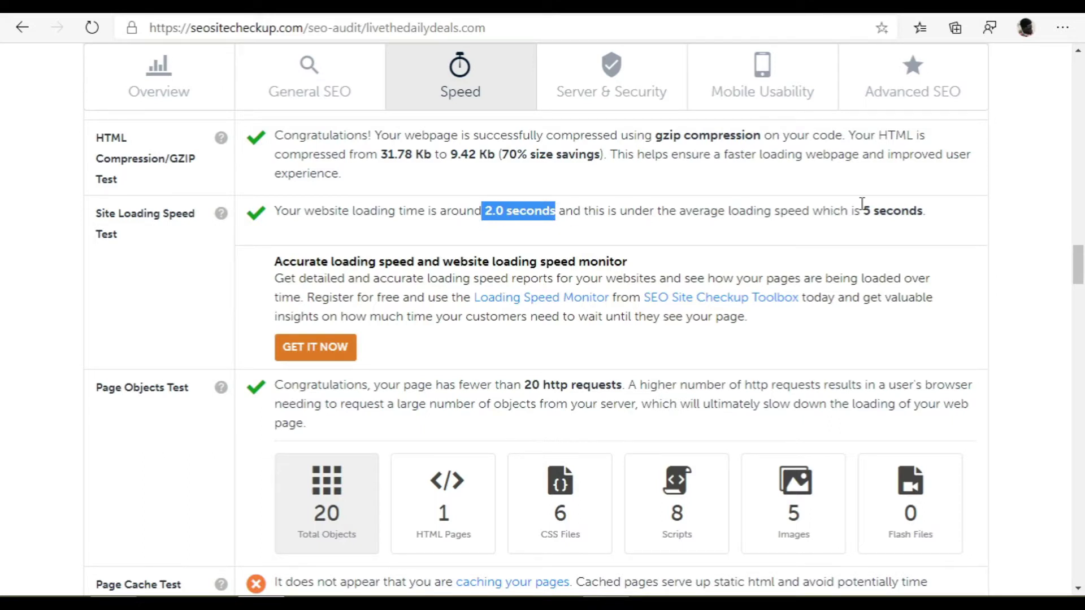
{"action": "left_click_drag", "start_coordinate": [863, 205], "coordinate": [940, 217]}
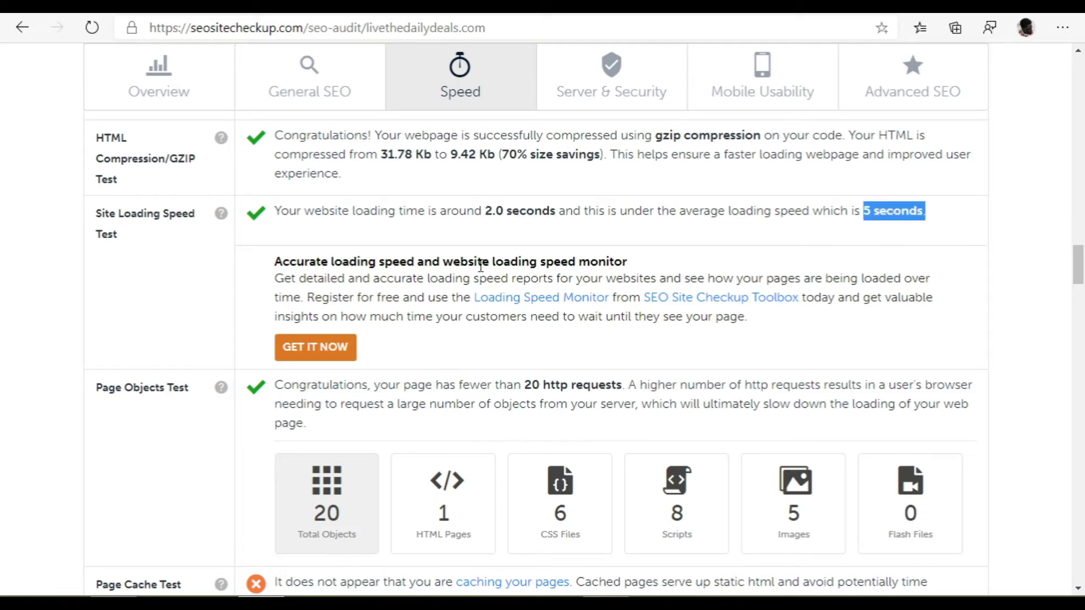
{"action": "left_click", "coordinate": [220, 7]}
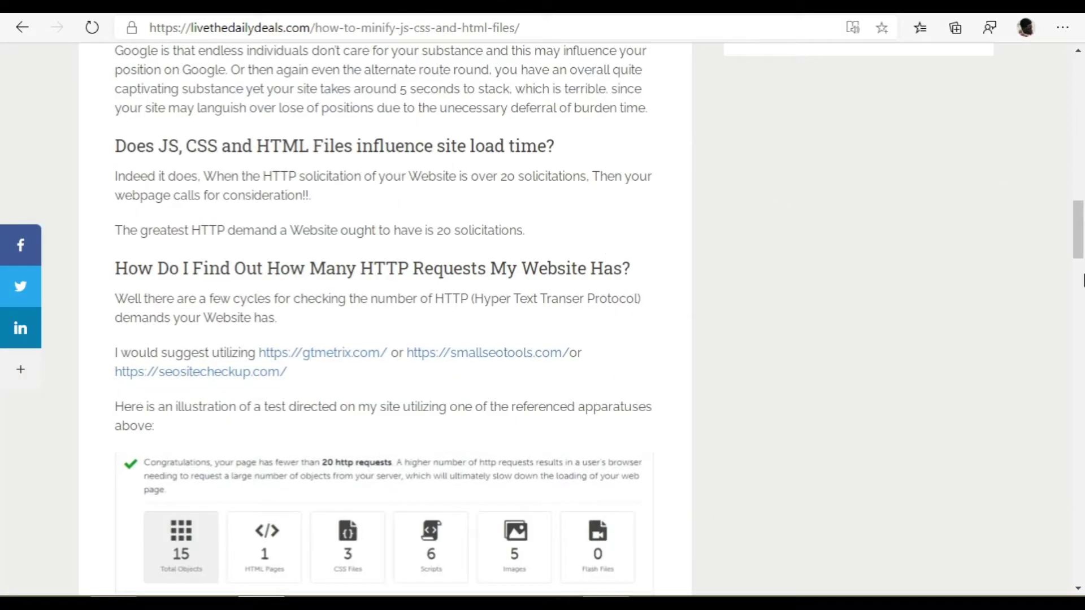
{"action": "left_click_drag", "start_coordinate": [1080, 237], "coordinate": [1081, 389]}
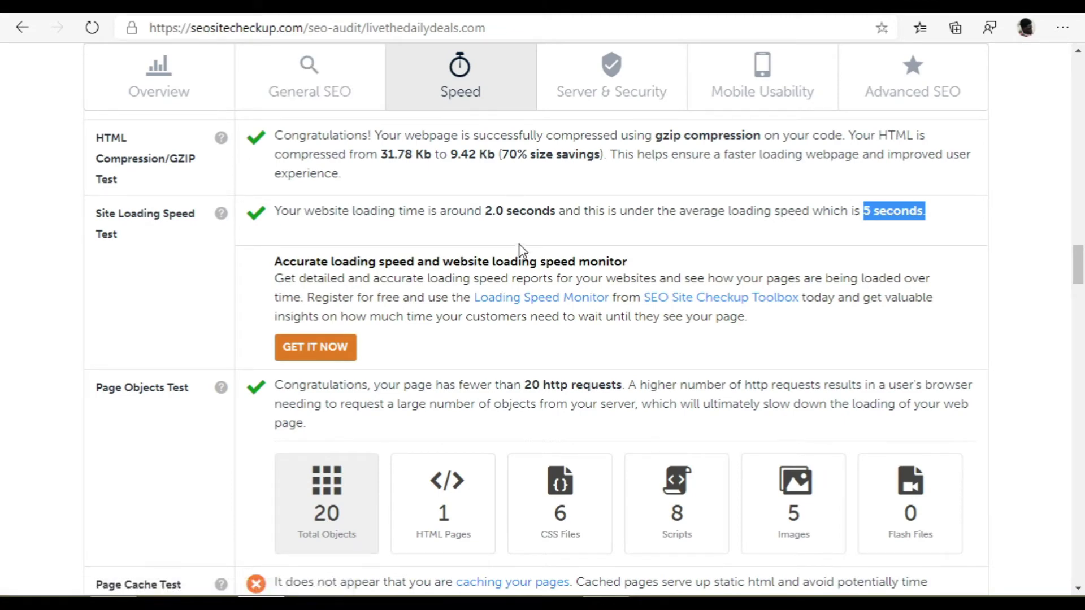
{"action": "left_click_drag", "start_coordinate": [483, 211], "coordinate": [574, 221]}
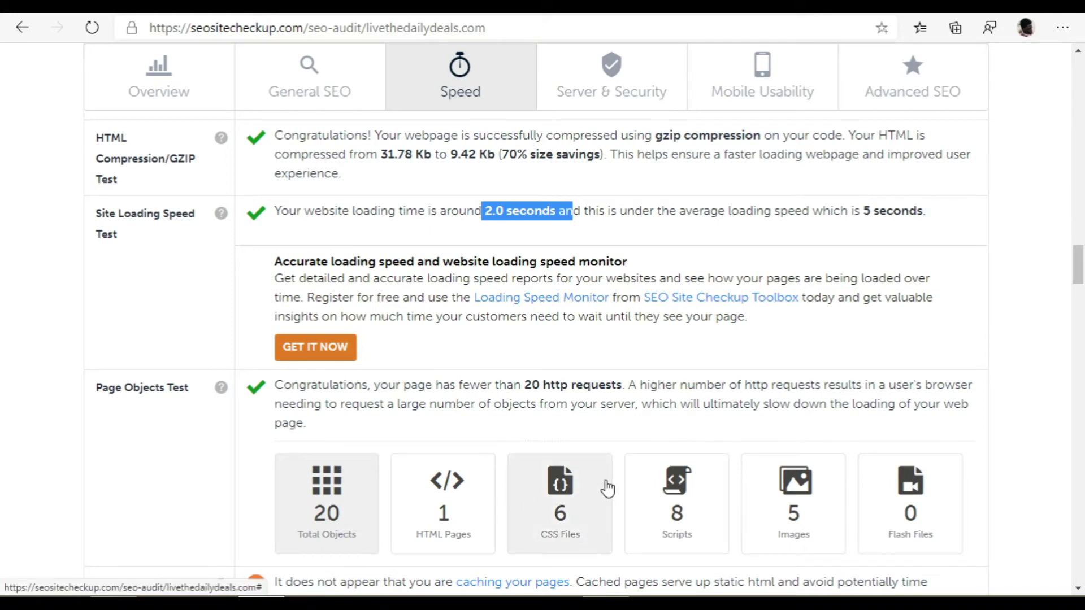
Step: Switch to Chrome and open the bookmarked WordPress dashboard of The Daily Deals in a new tab
{"action": "key", "text": "ctrl+t"}
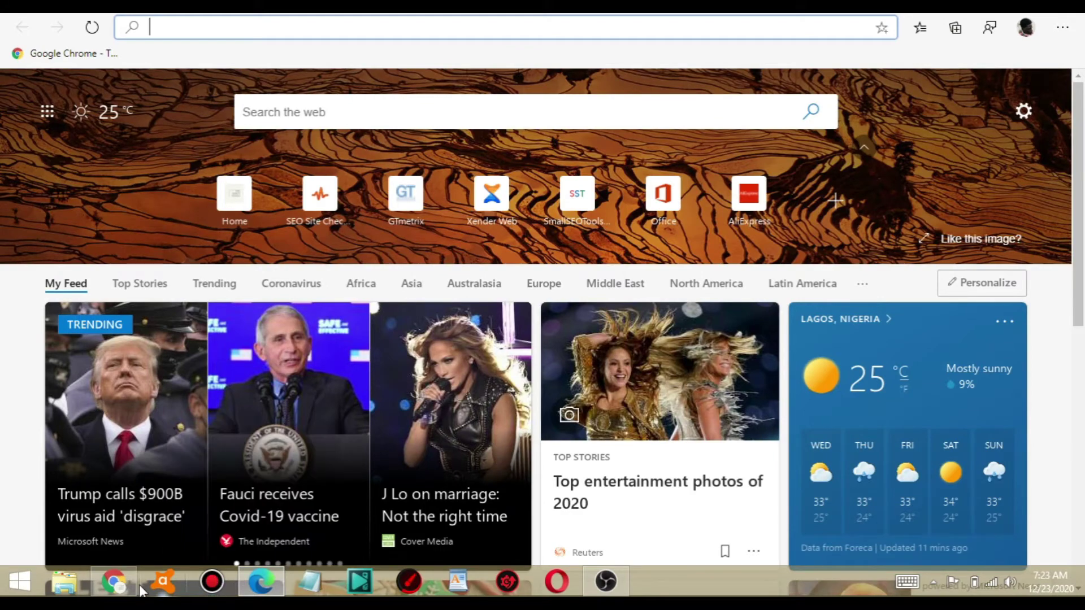
{"action": "left_click", "coordinate": [127, 588]}
{"action": "key", "text": "ctrl+t"}
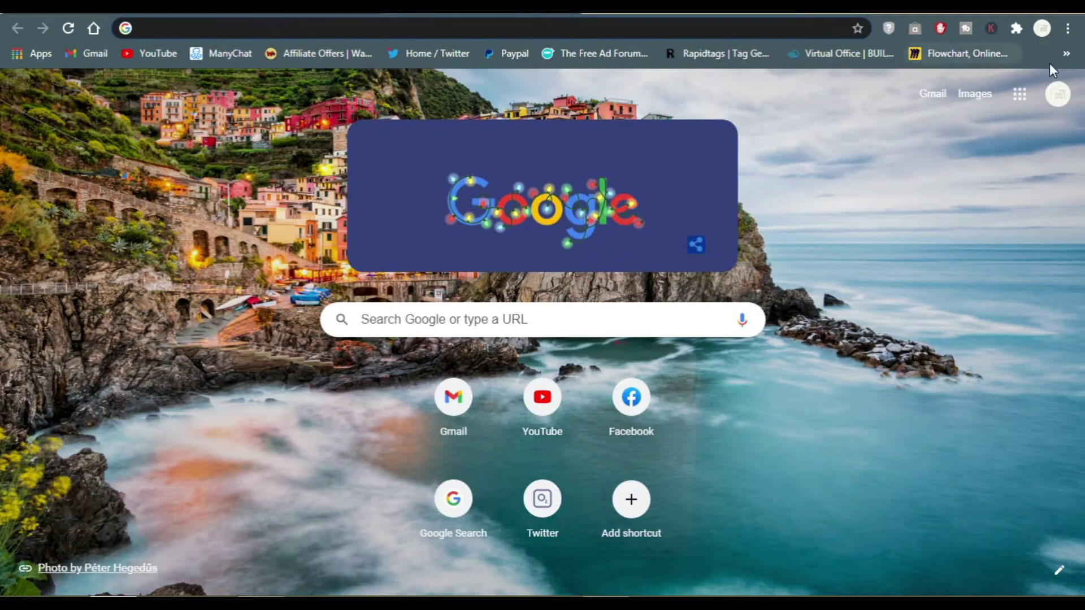
{"action": "left_click", "coordinate": [1066, 54]}
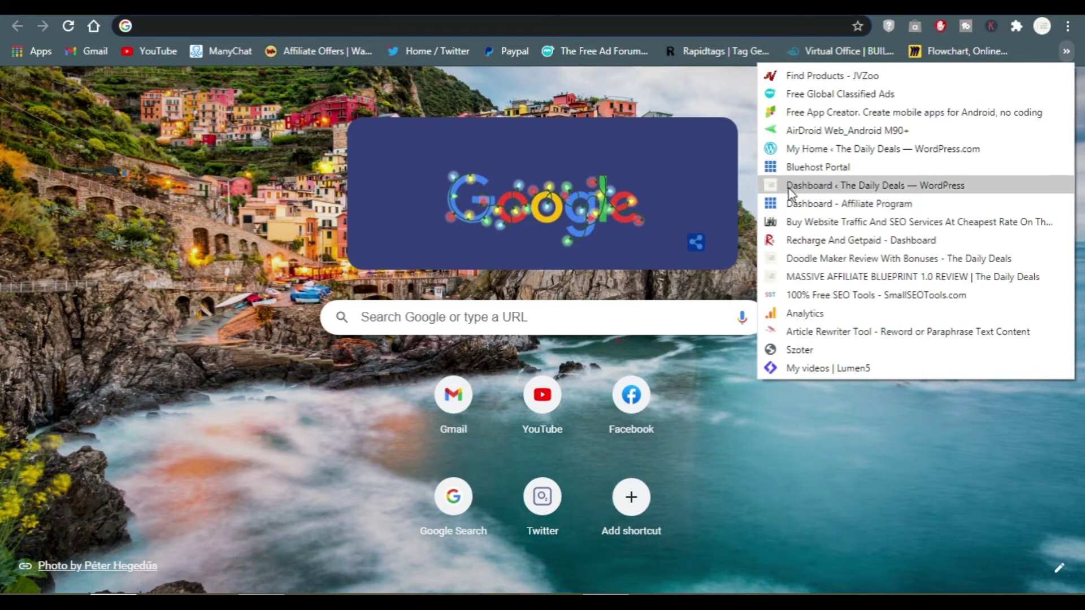
{"action": "left_click", "coordinate": [820, 185]}
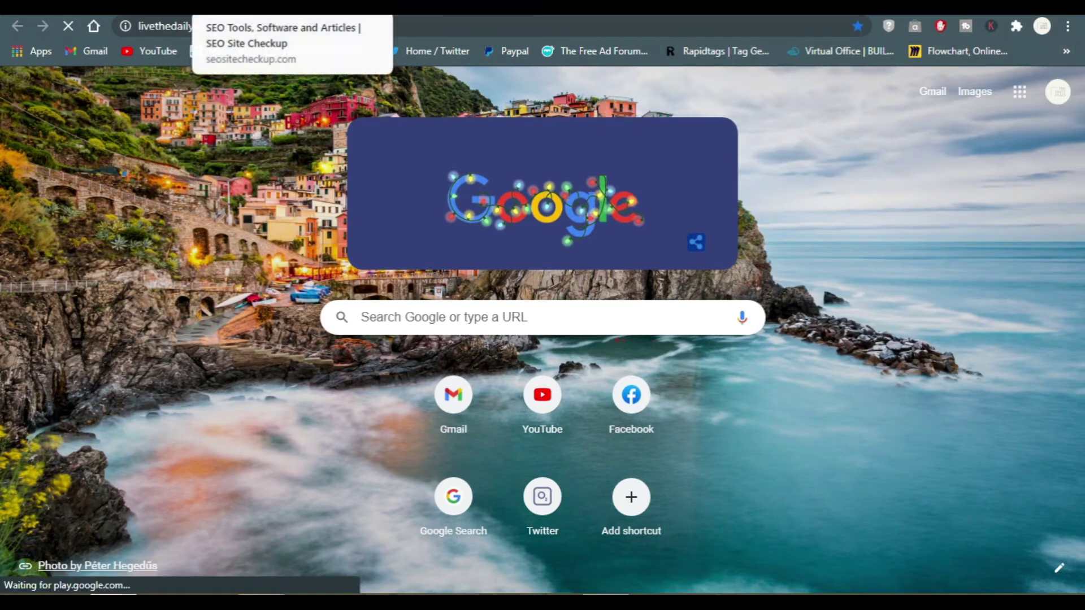
Step: Find the minification article's instructions for WordPress/Bluehost clients and highlight the heading about installing the Autoptimize plugin
{"action": "left_click", "coordinate": [271, 6]}
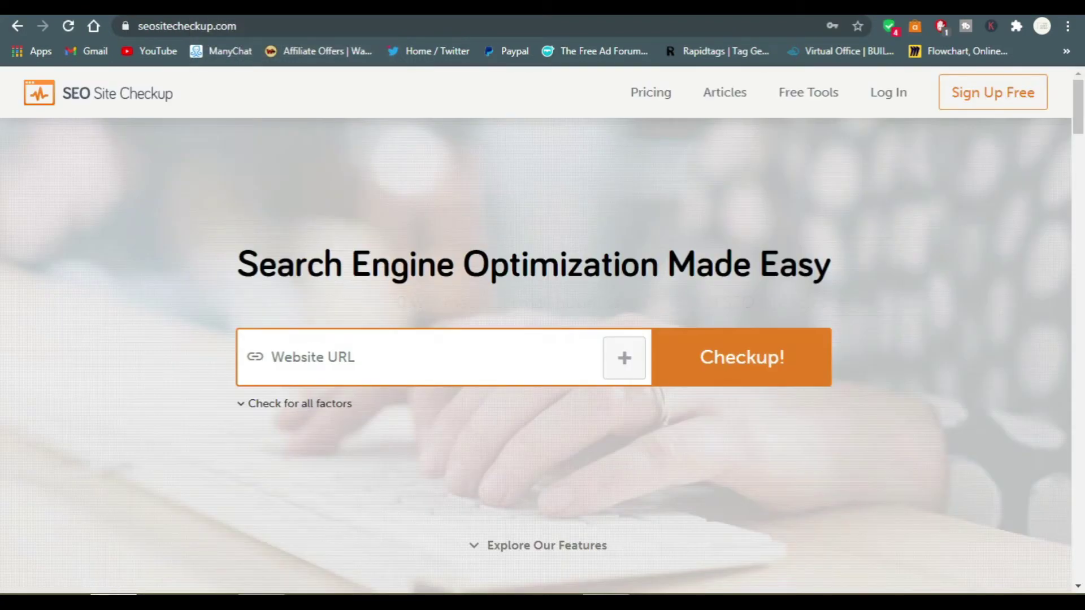
{"action": "left_click", "coordinate": [102, 7]}
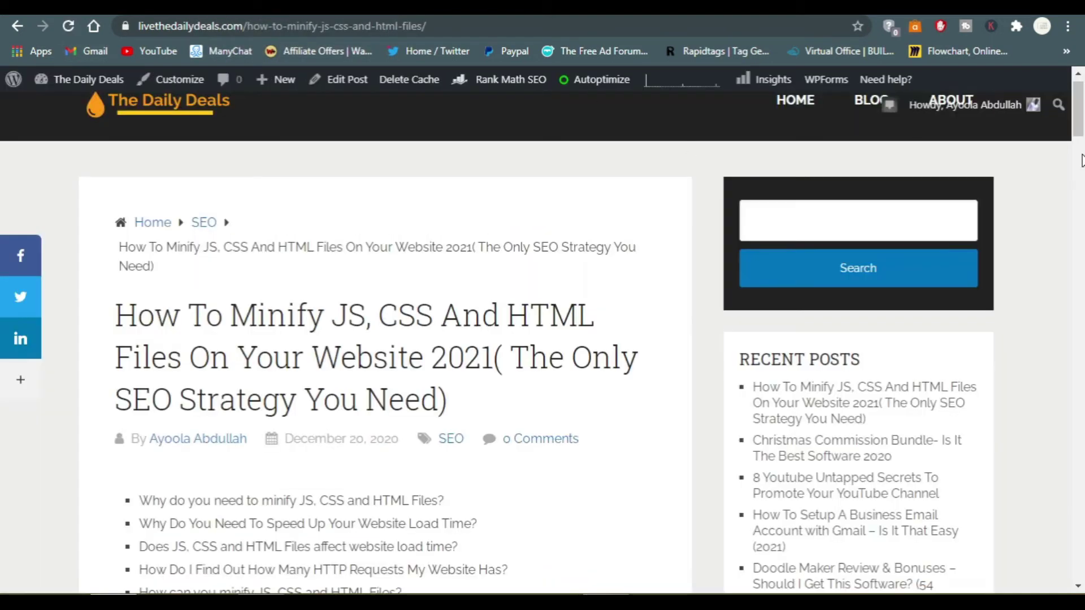
{"action": "scroll", "coordinate": [1082, 160], "scroll_direction": "down", "scroll_amount": 10}
{"action": "scroll", "coordinate": [1083, 333], "scroll_direction": "down", "scroll_amount": 10}
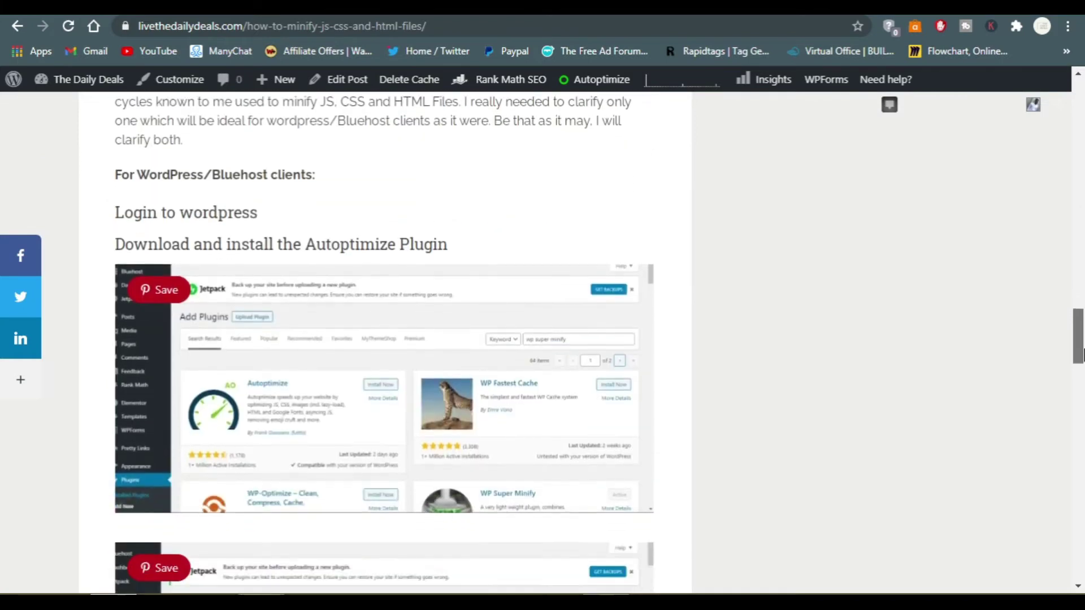
{"action": "scroll", "coordinate": [1083, 334], "scroll_direction": "up", "scroll_amount": 6}
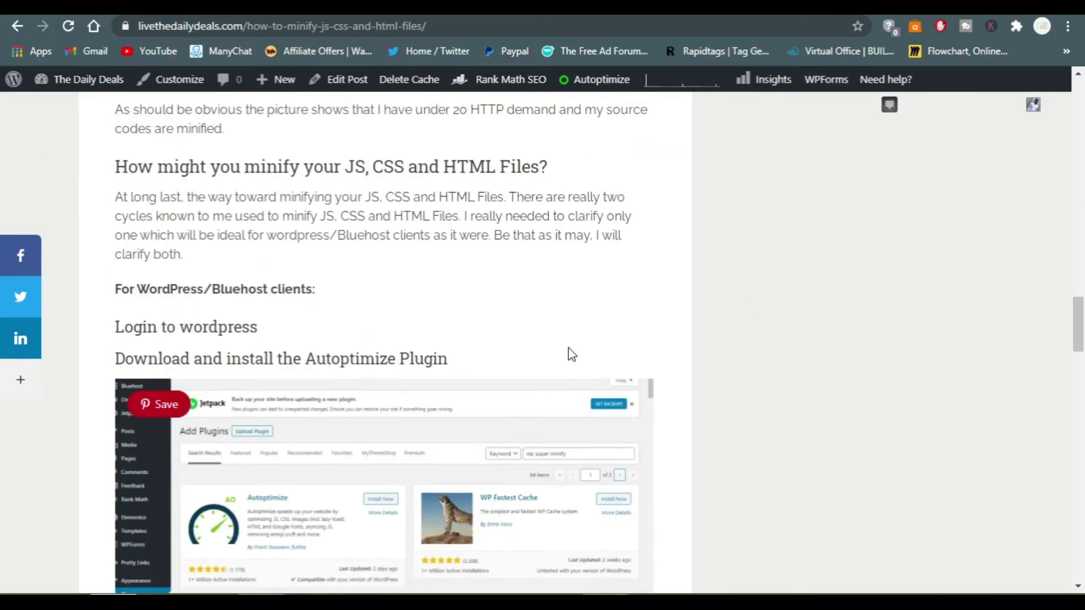
{"action": "left_click_drag", "start_coordinate": [121, 359], "coordinate": [447, 349]}
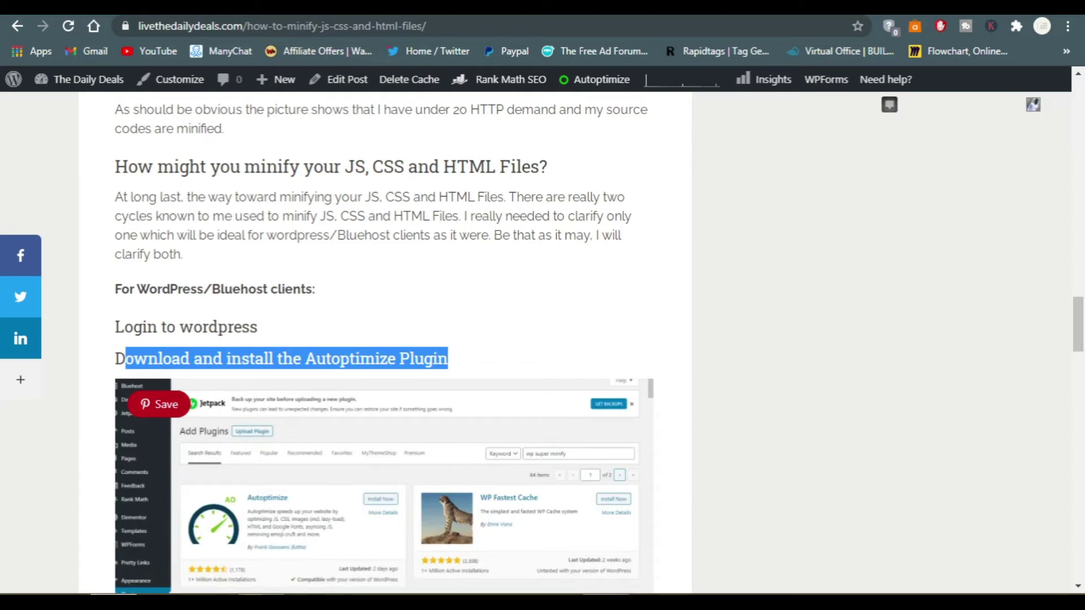
Step: Return to the WordPress dashboard and open the page for adding new plugins
{"action": "left_click", "coordinate": [243, 7]}
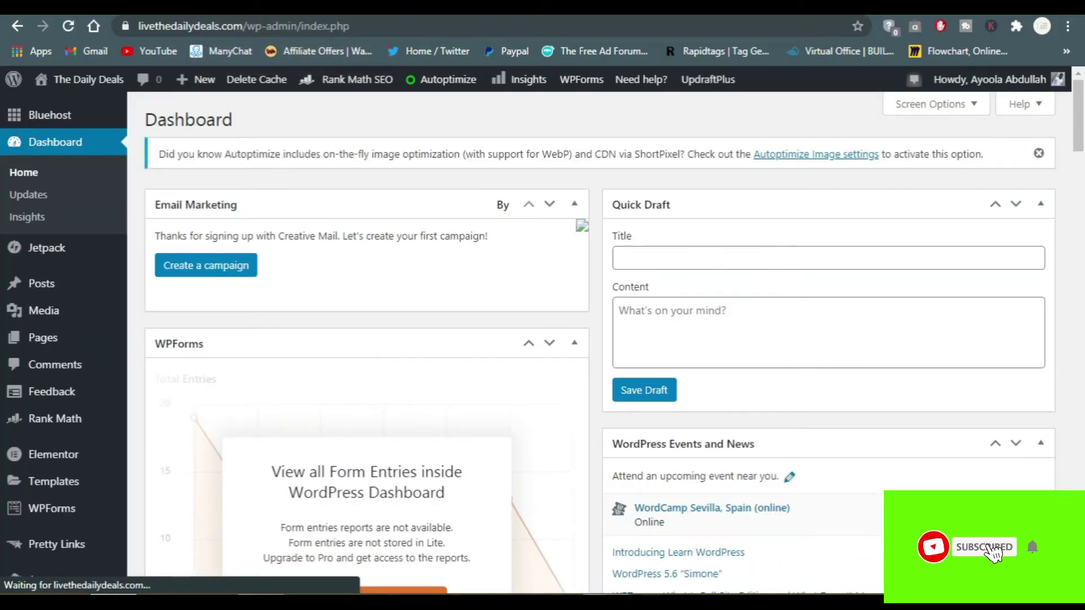
{"action": "mouse_move", "coordinate": [43, 350]}
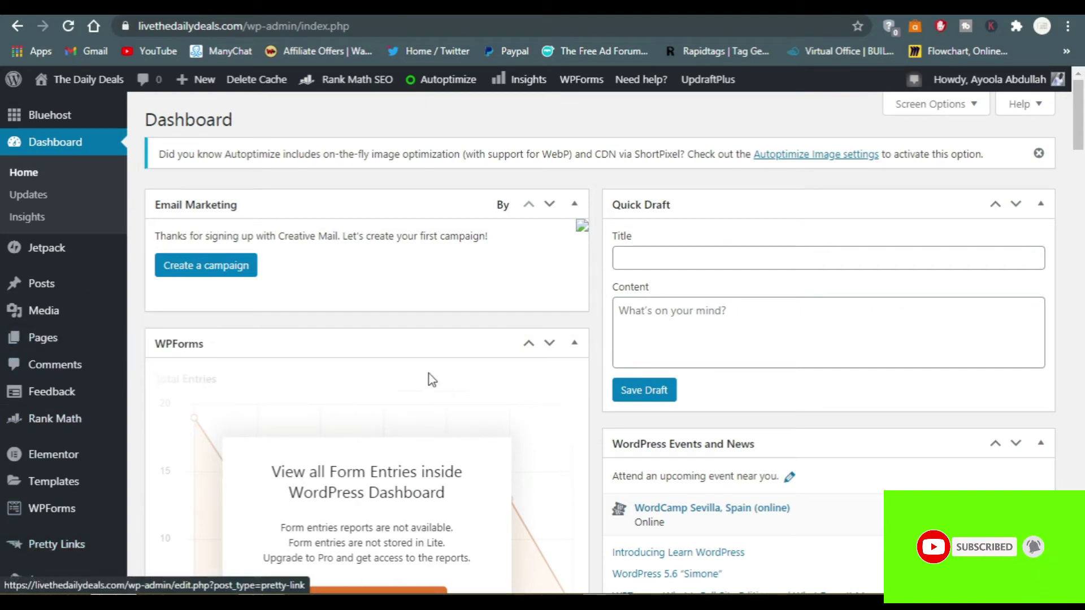
{"action": "left_click_drag", "start_coordinate": [1080, 130], "coordinate": [1082, 197]}
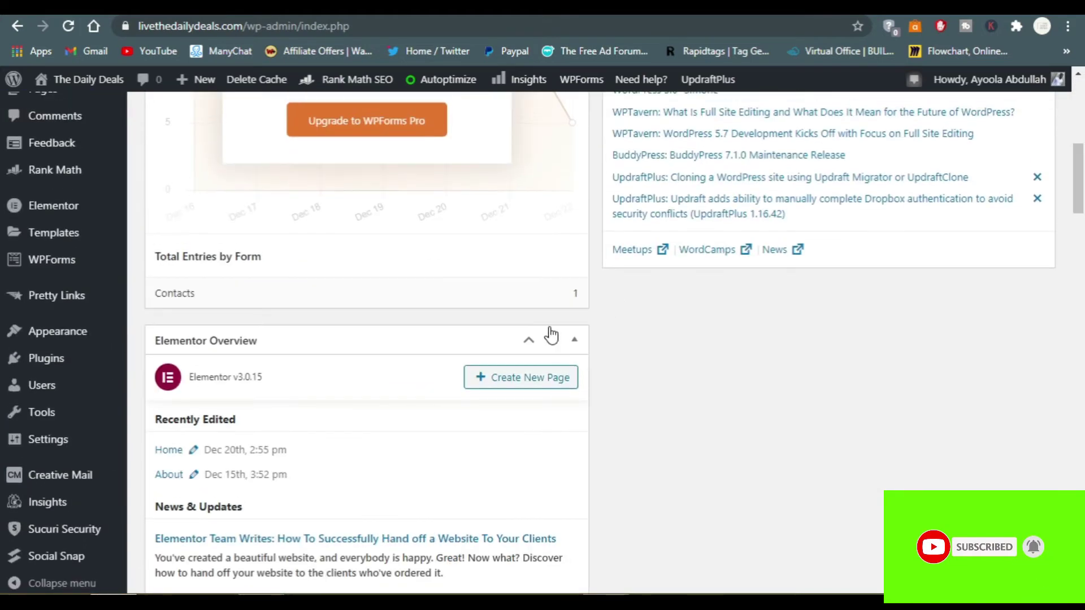
{"action": "mouse_move", "coordinate": [51, 365]}
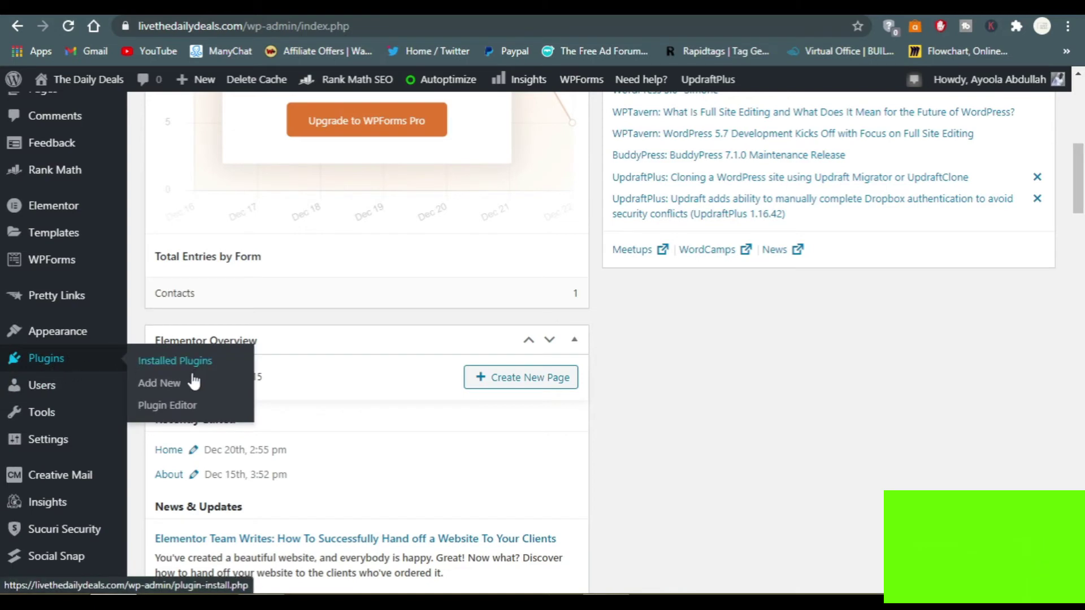
{"action": "left_click", "coordinate": [163, 384]}
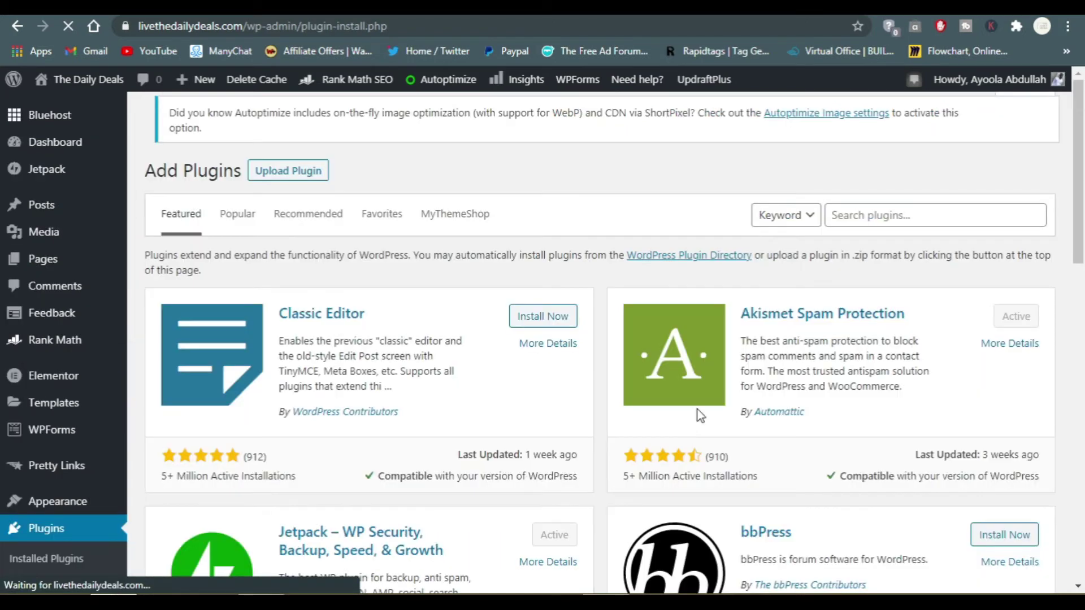
Step: Search the plugin directory for "autoptimize" and bring the matching plugins into view
{"action": "left_click", "coordinate": [935, 213]}
{"action": "type", "text": "autopm"}
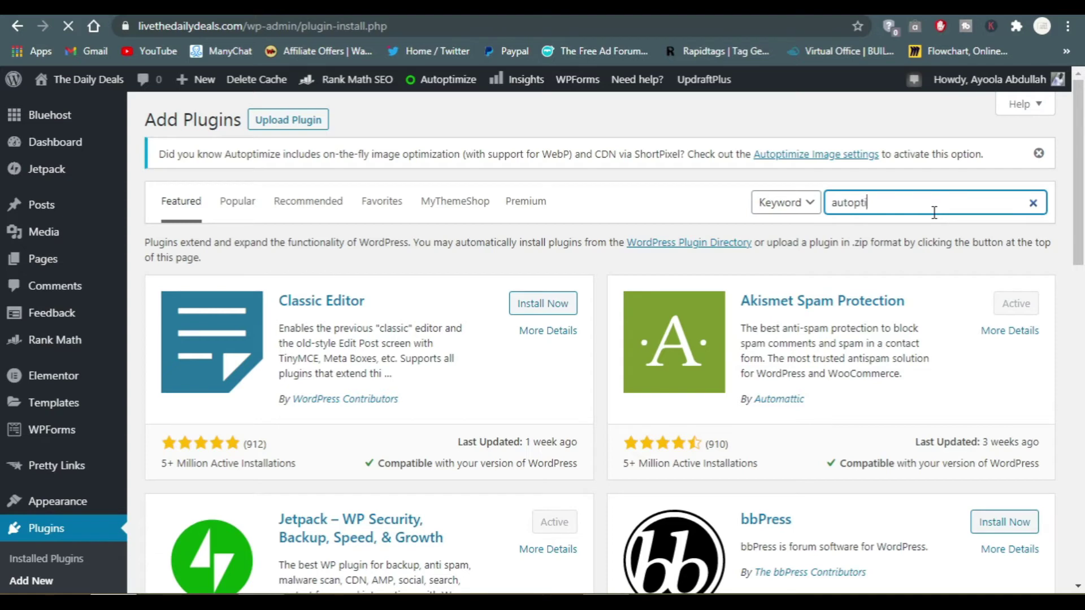
{"action": "type", "text": "mize"}
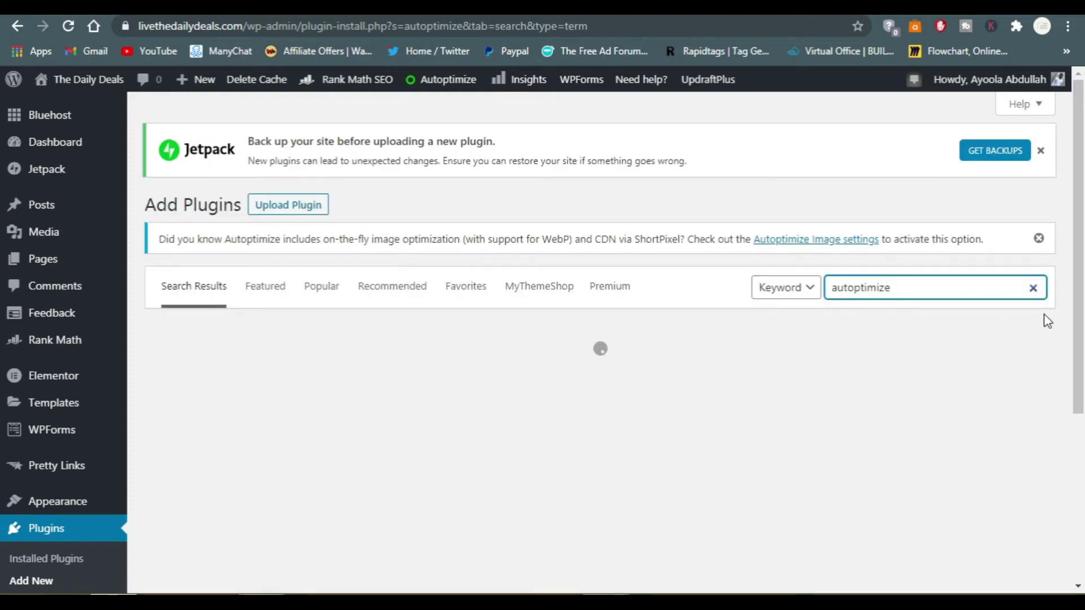
{"action": "scroll", "coordinate": [1081, 339], "scroll_direction": "down", "scroll_amount": 1}
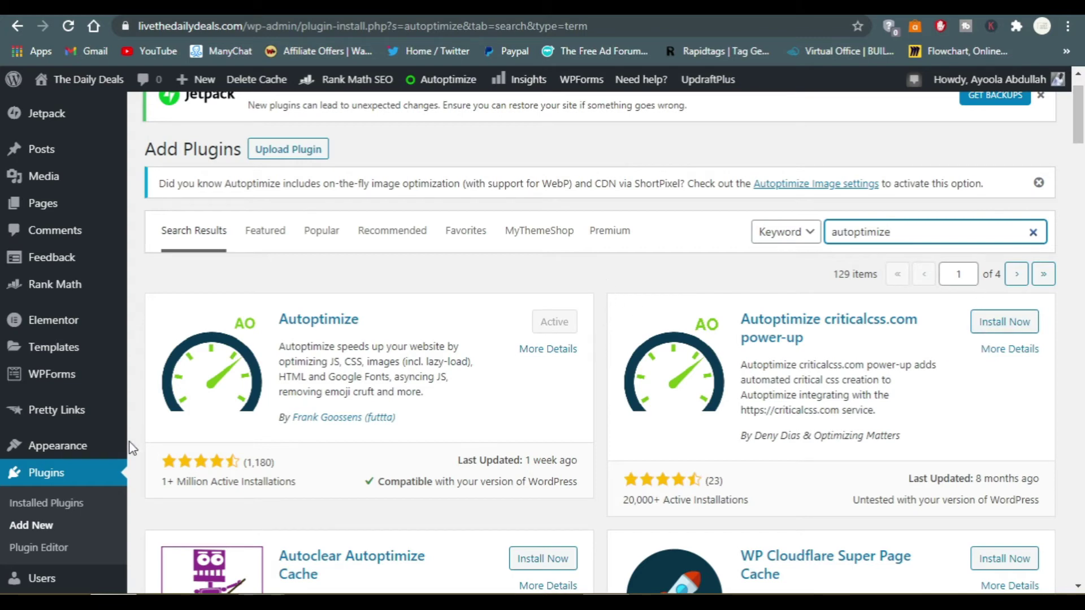
Step: Open the settings of the Autoptimize plugin from the list of installed plugins
{"action": "left_click", "coordinate": [57, 509]}
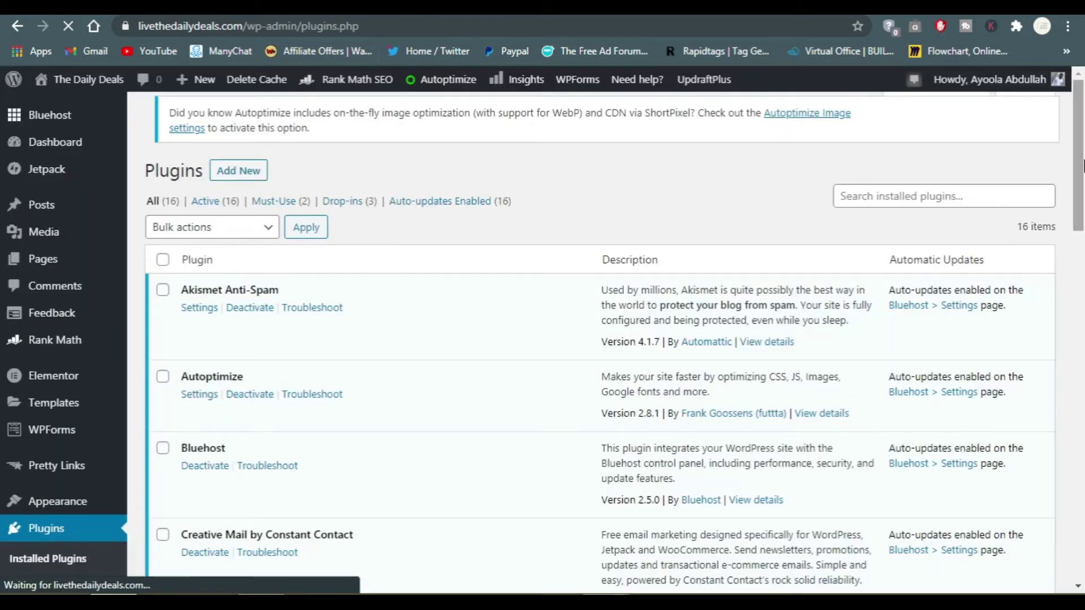
{"action": "mouse_move", "coordinate": [1084, 165]}
{"action": "left_mouse_down"}
{"action": "mouse_move", "coordinate": [1084, 408]}
{"action": "mouse_move", "coordinate": [1084, 154]}
{"action": "left_mouse_up"}
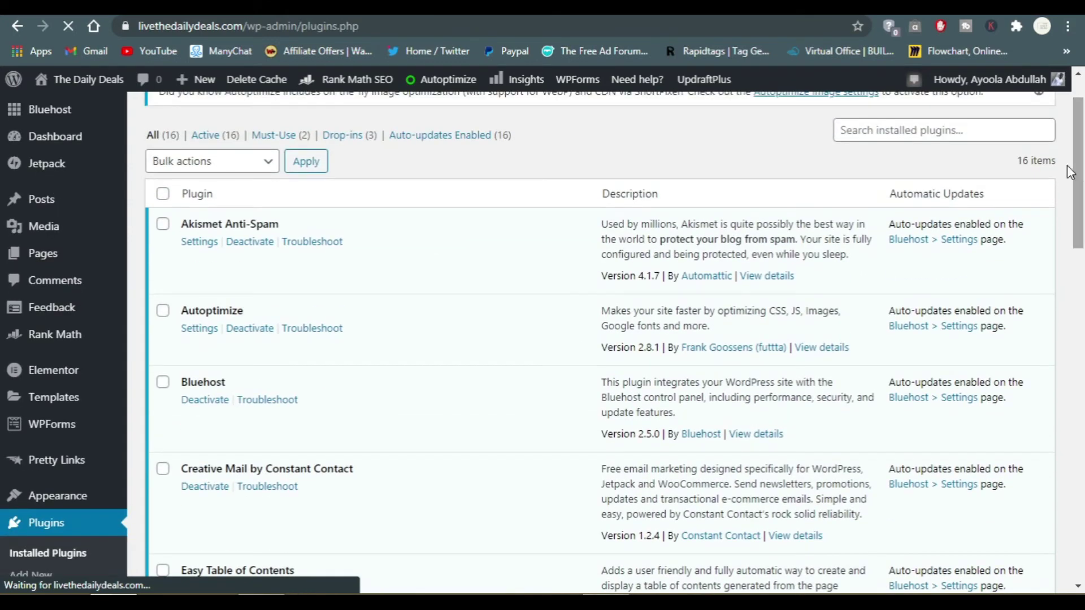
{"action": "left_click", "coordinate": [202, 332]}
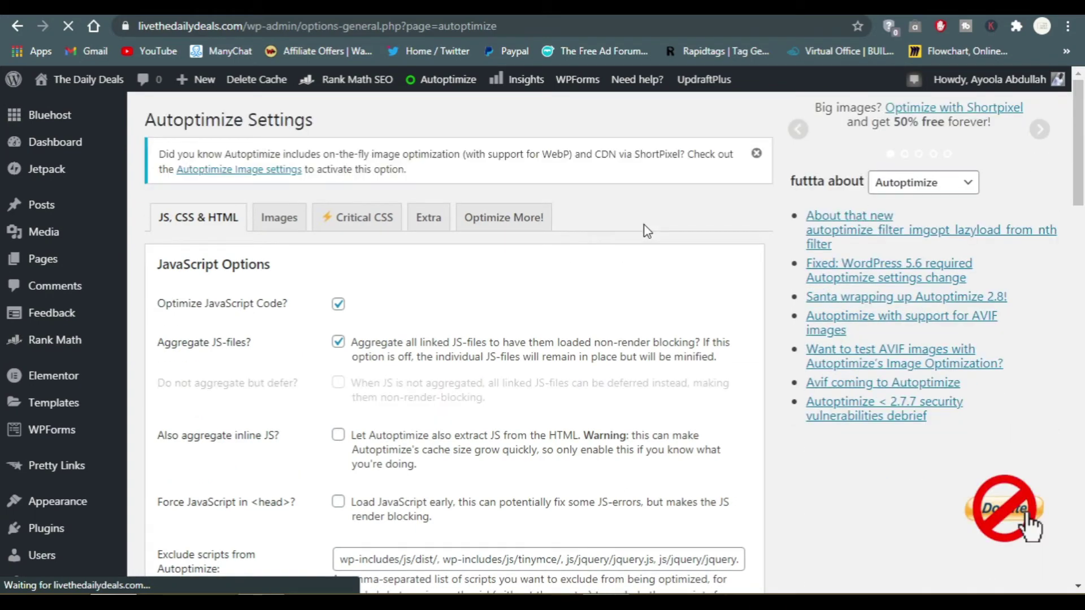
Step: Review the Autoptimize JavaScript, CSS, HTML, CDN, cache and Misc options down to the save controls
{"action": "mouse_move", "coordinate": [1083, 180]}
{"action": "left_mouse_down"}
{"action": "mouse_move", "coordinate": [1084, 356]}
{"action": "mouse_move", "coordinate": [1084, 171]}
{"action": "left_mouse_up"}
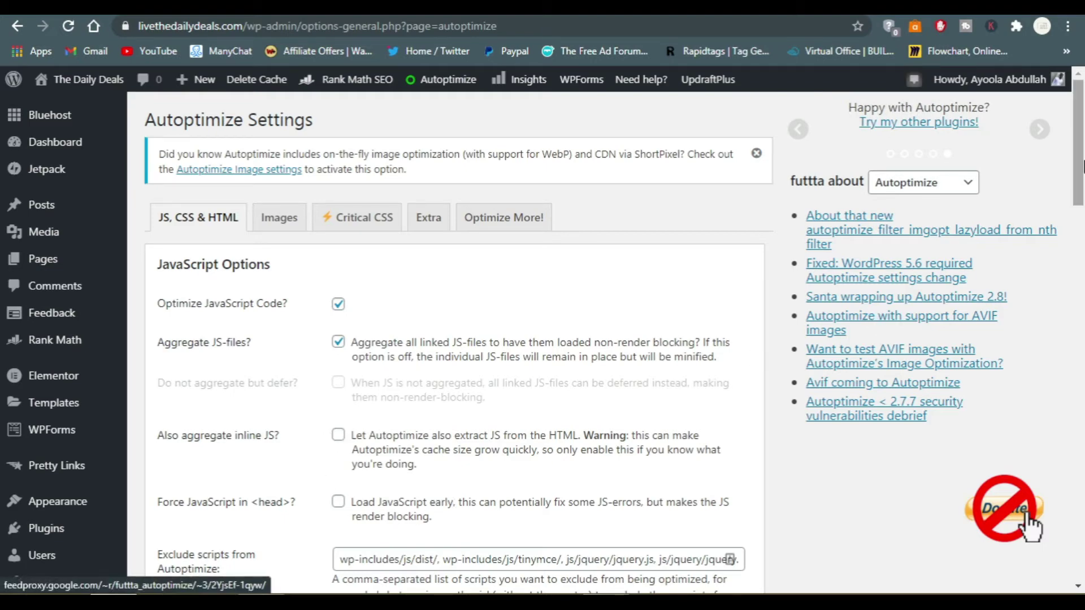
{"action": "left_click_drag", "start_coordinate": [1079, 170], "coordinate": [1082, 314]}
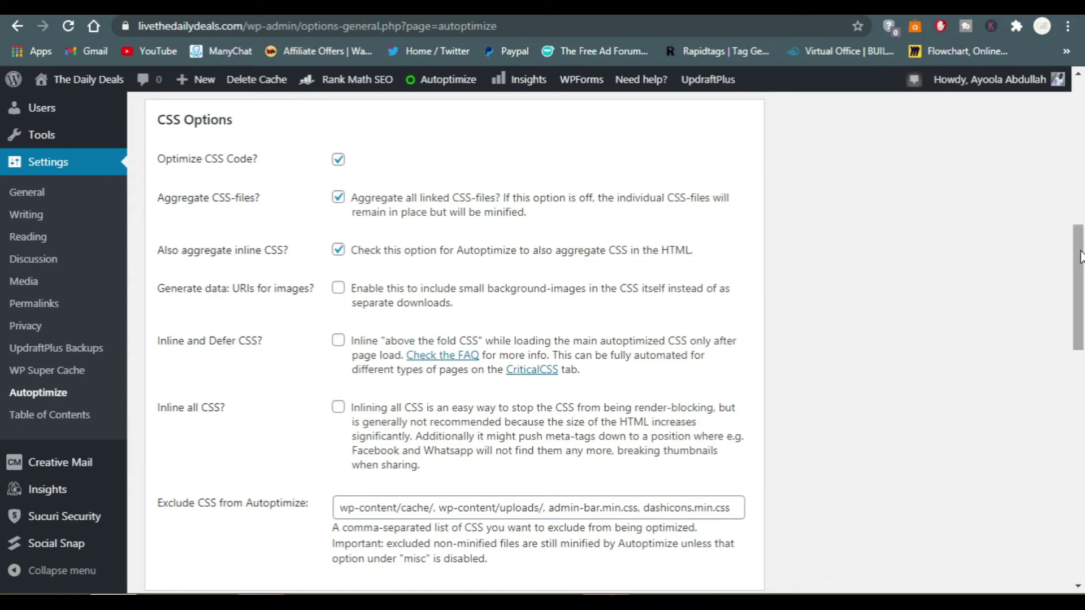
{"action": "scroll", "coordinate": [1080, 258], "scroll_direction": "down", "scroll_amount": 7}
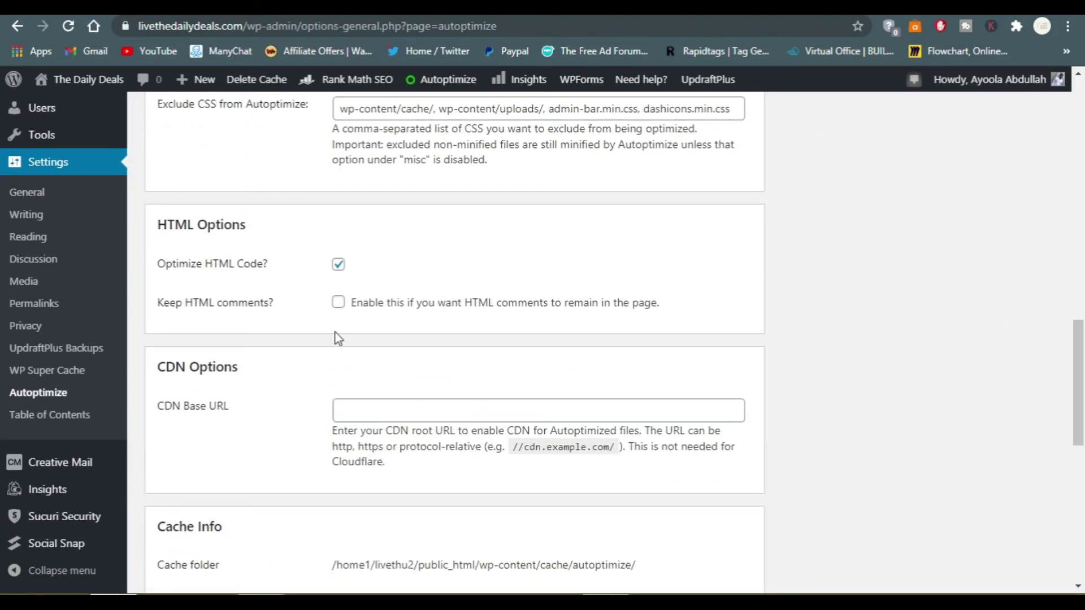
{"action": "scroll", "coordinate": [1080, 430], "scroll_direction": "down", "scroll_amount": 6}
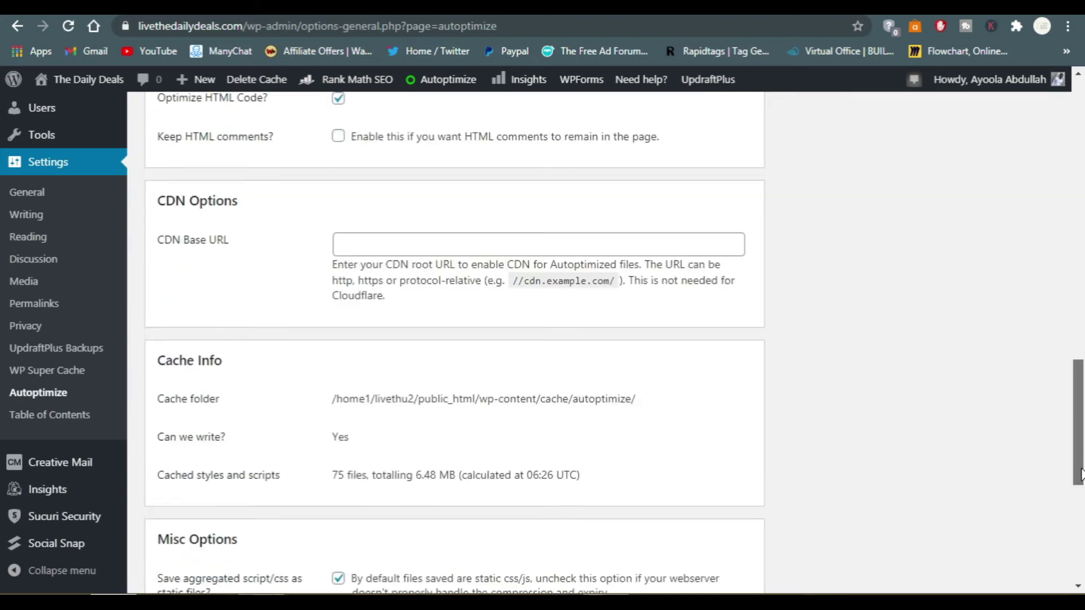
{"action": "scroll", "coordinate": [1081, 491], "scroll_direction": "down", "scroll_amount": 3}
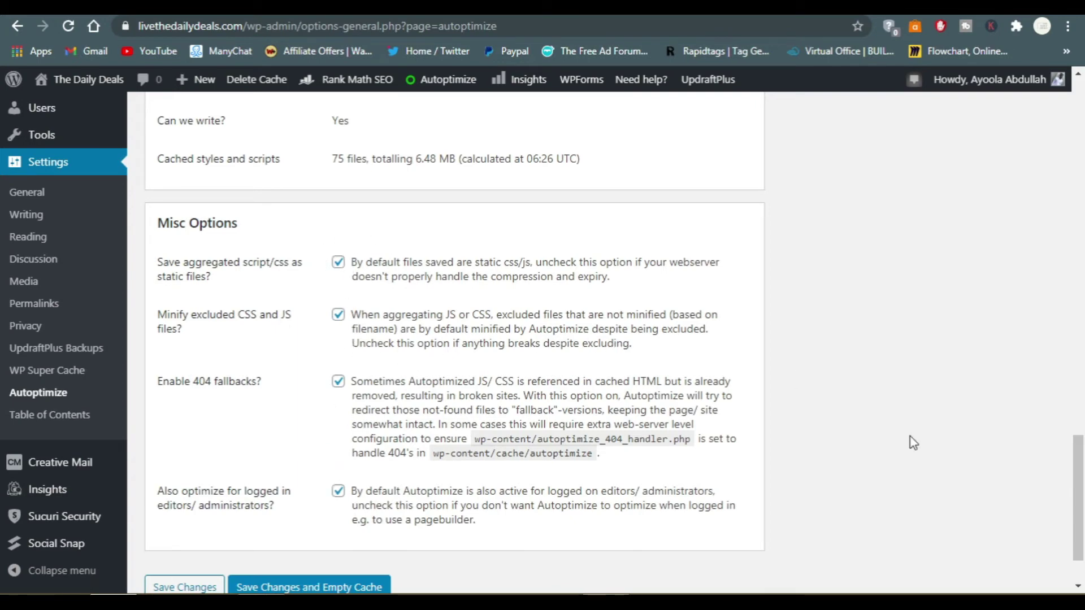
{"action": "scroll", "coordinate": [1082, 472], "scroll_direction": "down", "scroll_amount": 2}
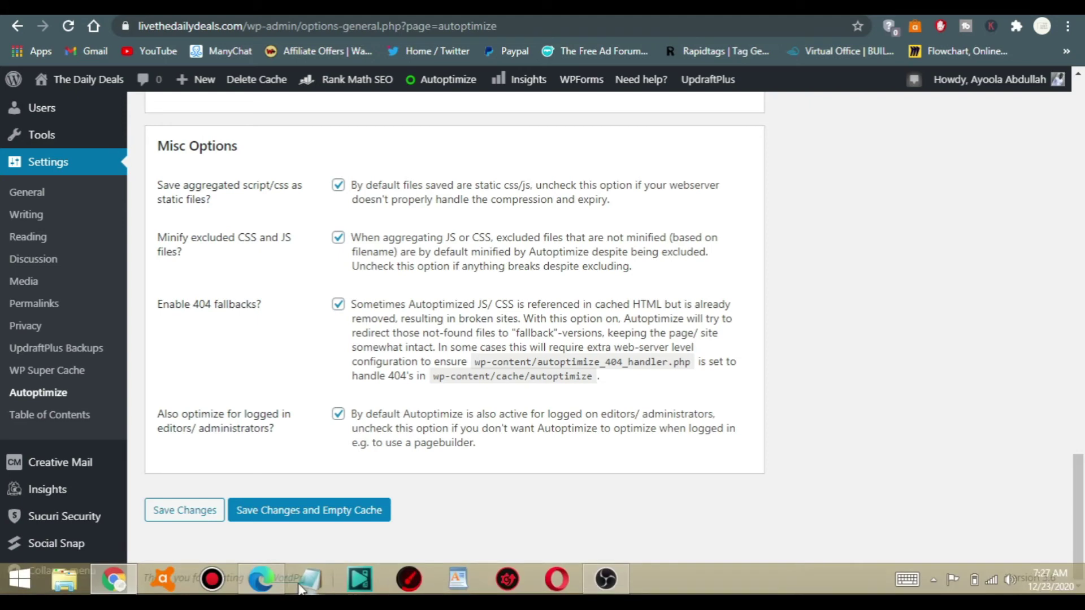
Step: Find the minification article's suggested HTTP request testing sites and open gtmetrix.com in a new tab
{"action": "mouse_move", "coordinate": [125, 590]}
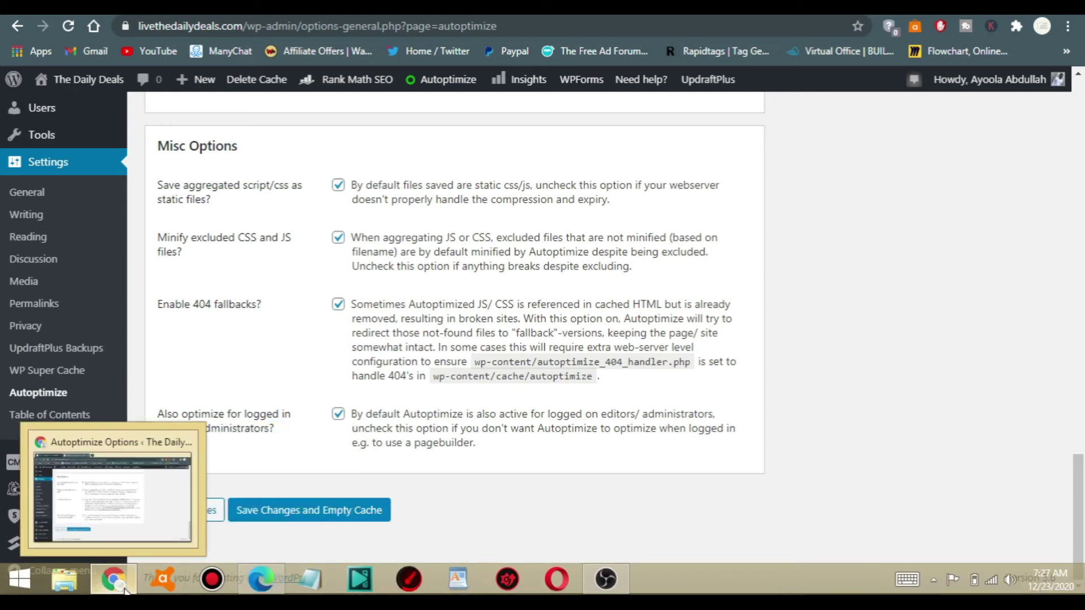
{"action": "left_click", "coordinate": [402, 7]}
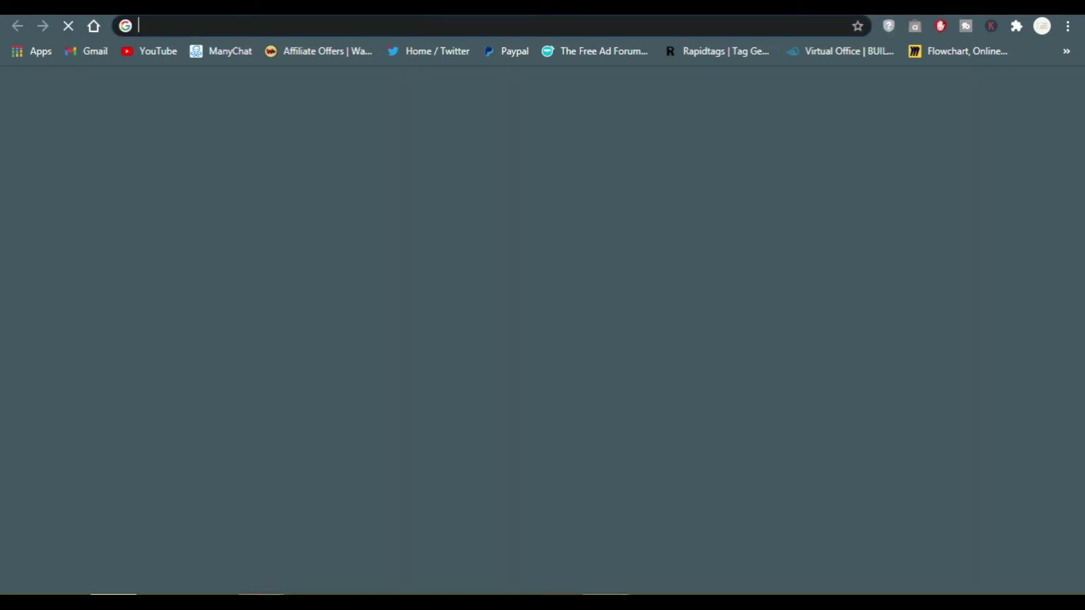
{"action": "left_click", "coordinate": [402, 7]}
{"action": "left_click_drag", "start_coordinate": [1084, 317], "coordinate": [1083, 252]}
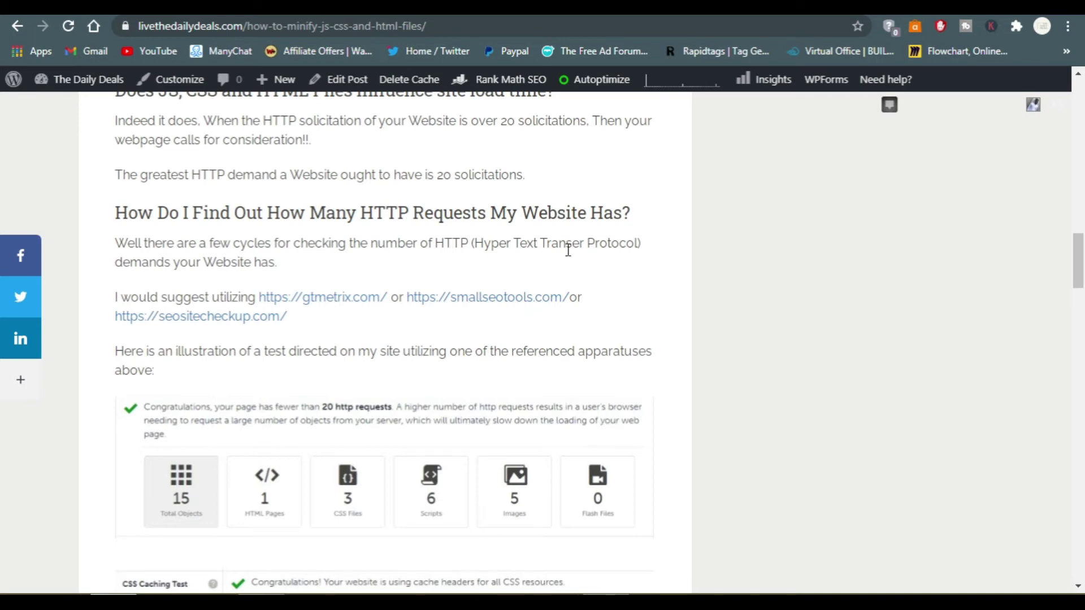
{"action": "key", "text": "ctrl+t"}
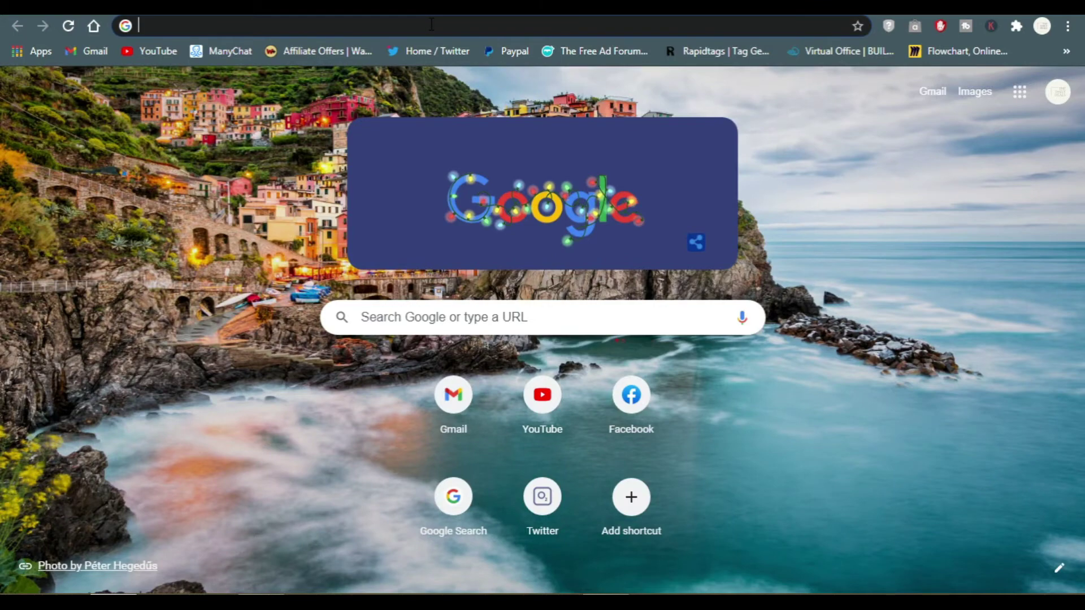
{"action": "type", "text": "gt"}
{"action": "key", "text": "Return"}
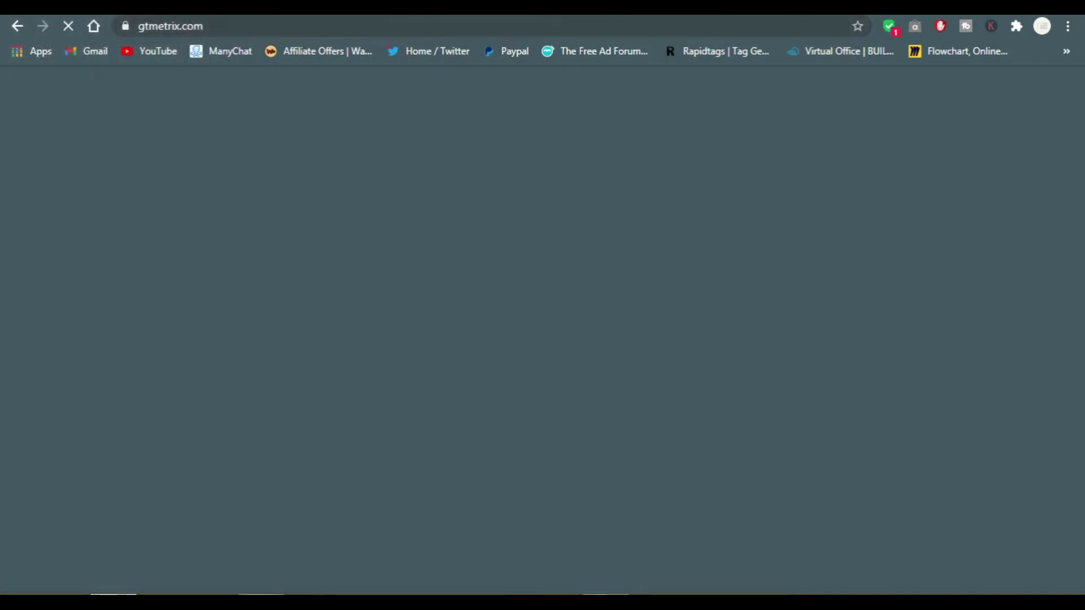
Step: Return to the minification article and review its Autoptimize option screenshots, rerun instruction and suggested testing tools
{"action": "left_click", "coordinate": [136, 11]}
{"action": "left_click_drag", "start_coordinate": [1078, 269], "coordinate": [1079, 331]}
{"action": "left_click_drag", "start_coordinate": [1082, 383], "coordinate": [1082, 466]}
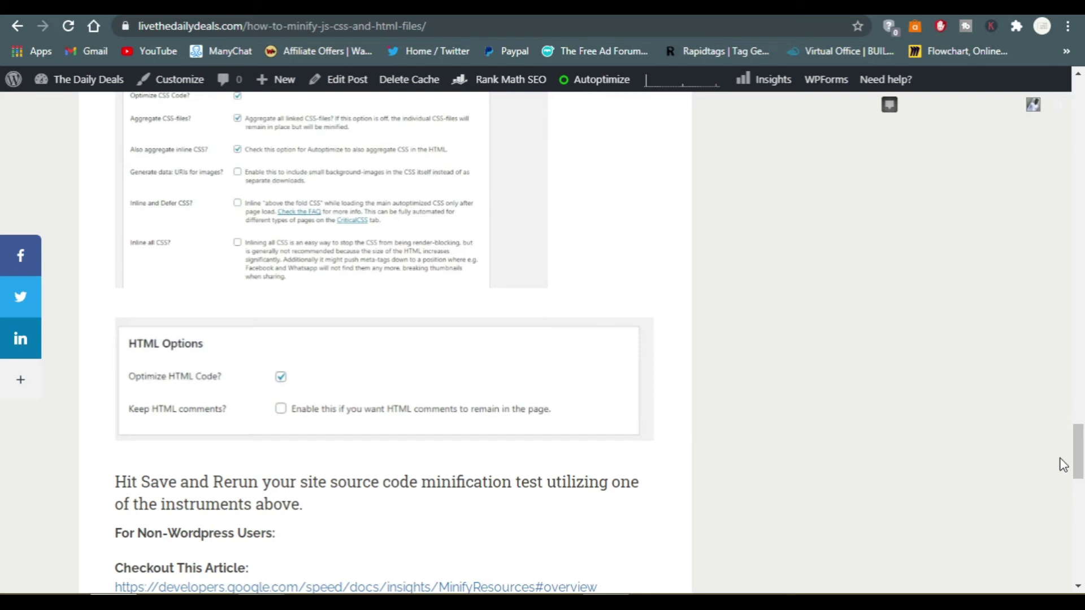
{"action": "left_click_drag", "start_coordinate": [1078, 458], "coordinate": [1079, 467]}
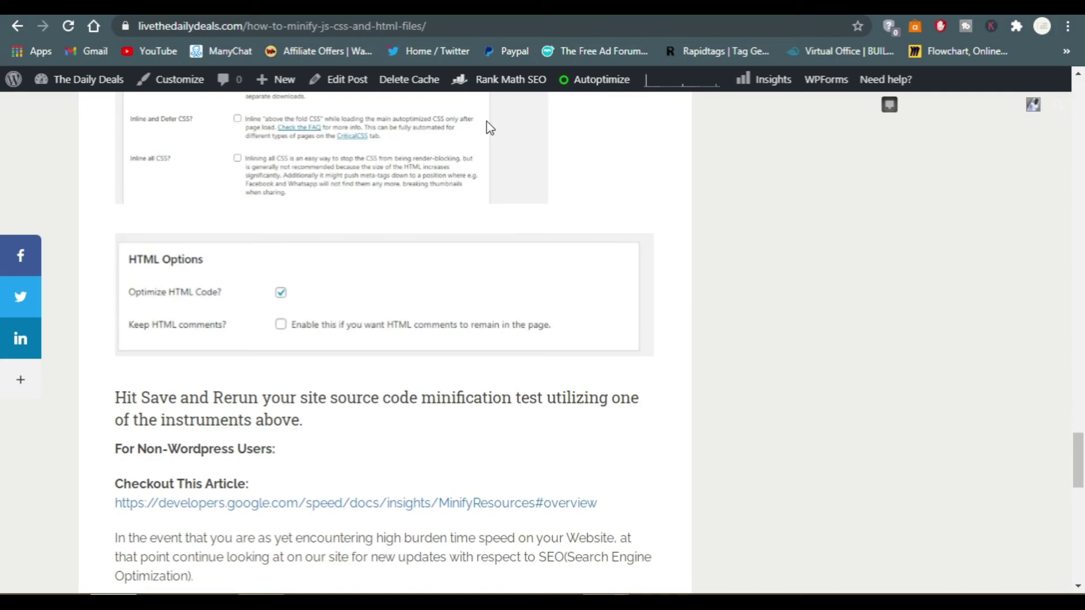
{"action": "left_click_drag", "start_coordinate": [1078, 458], "coordinate": [1081, 254]}
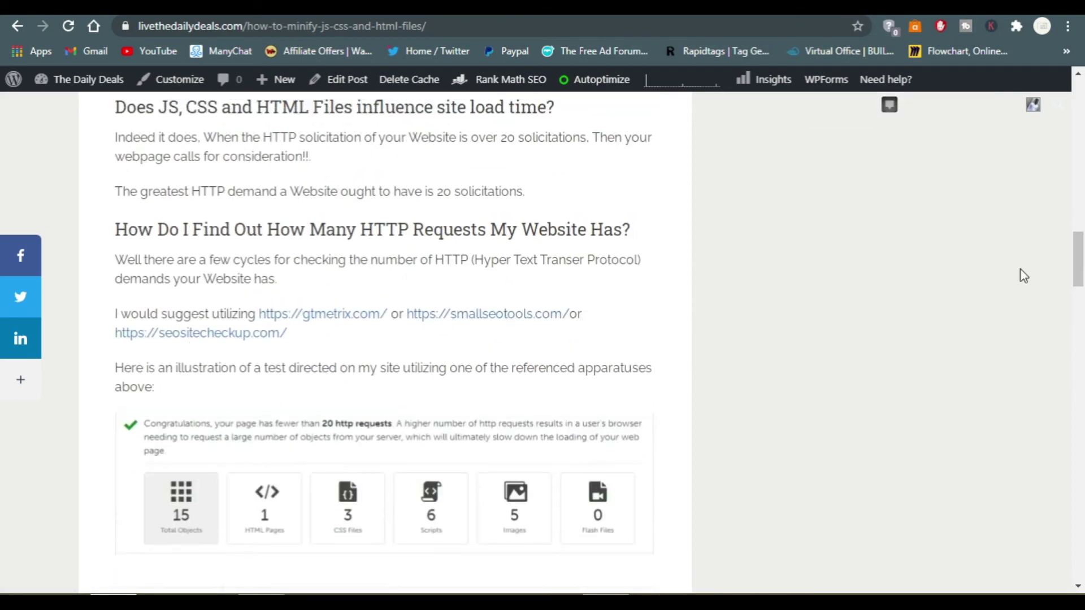
Step: Open the article's Google MinifyResources link for non-WordPress users in a new tab
{"action": "left_click_drag", "start_coordinate": [1083, 262], "coordinate": [1082, 476]}
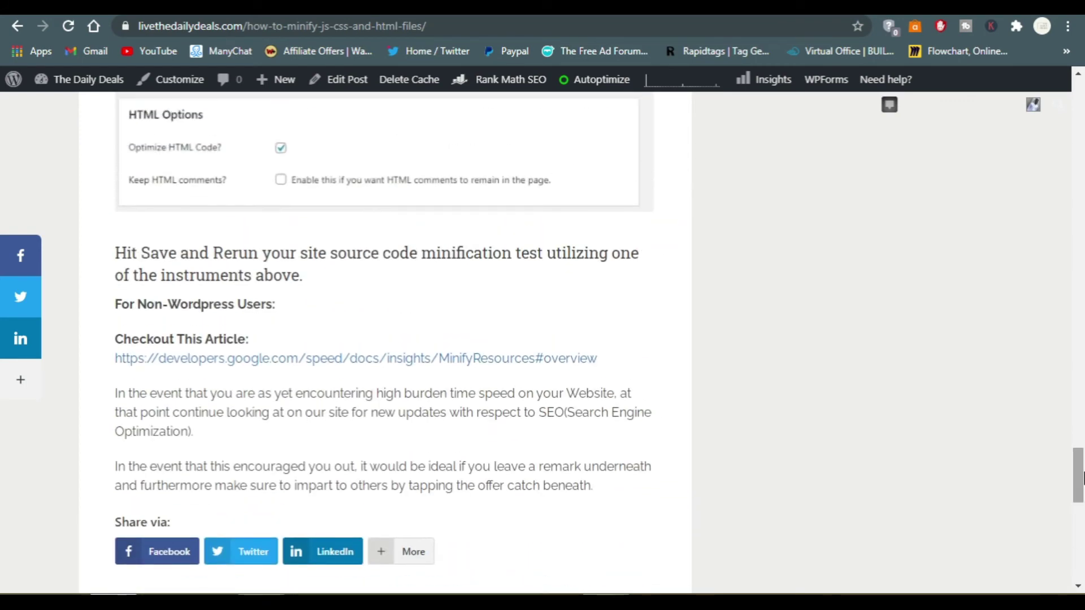
{"action": "right_click", "coordinate": [371, 366]}
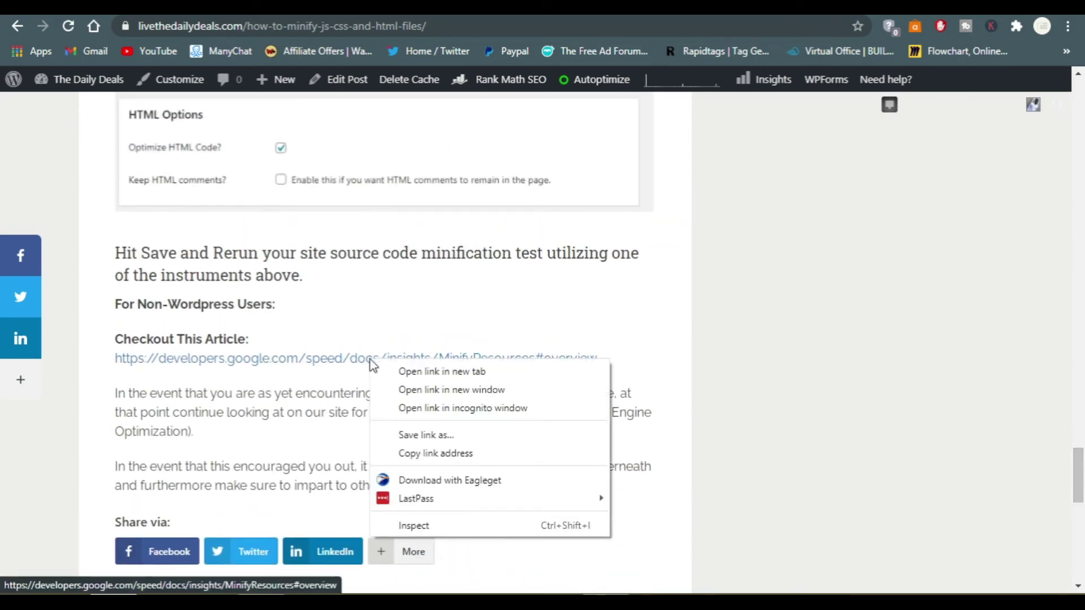
{"action": "left_click", "coordinate": [462, 370]}
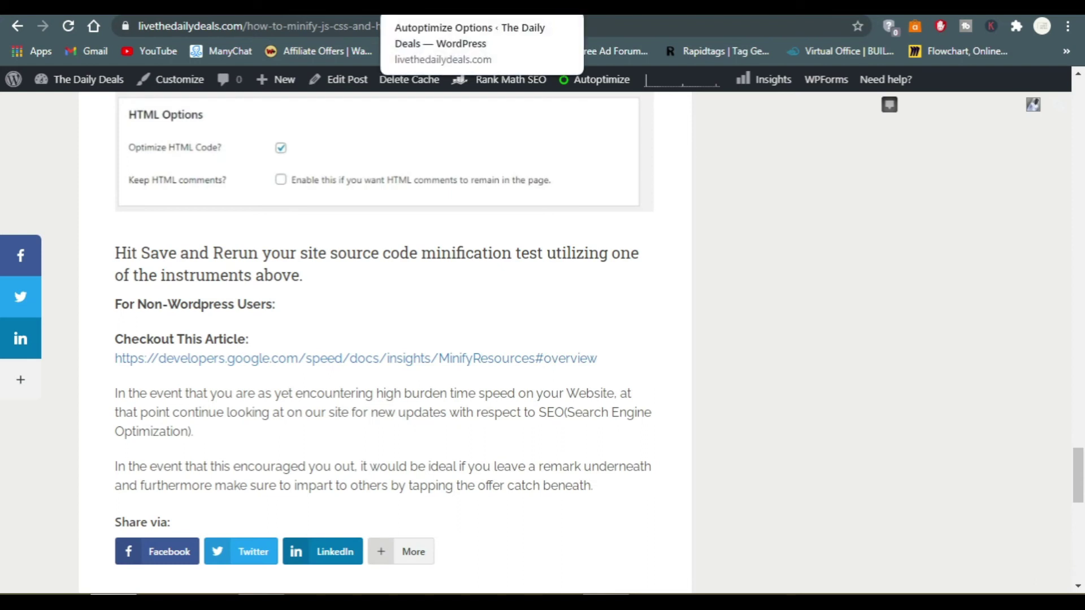
{"action": "left_click", "coordinate": [255, 7]}
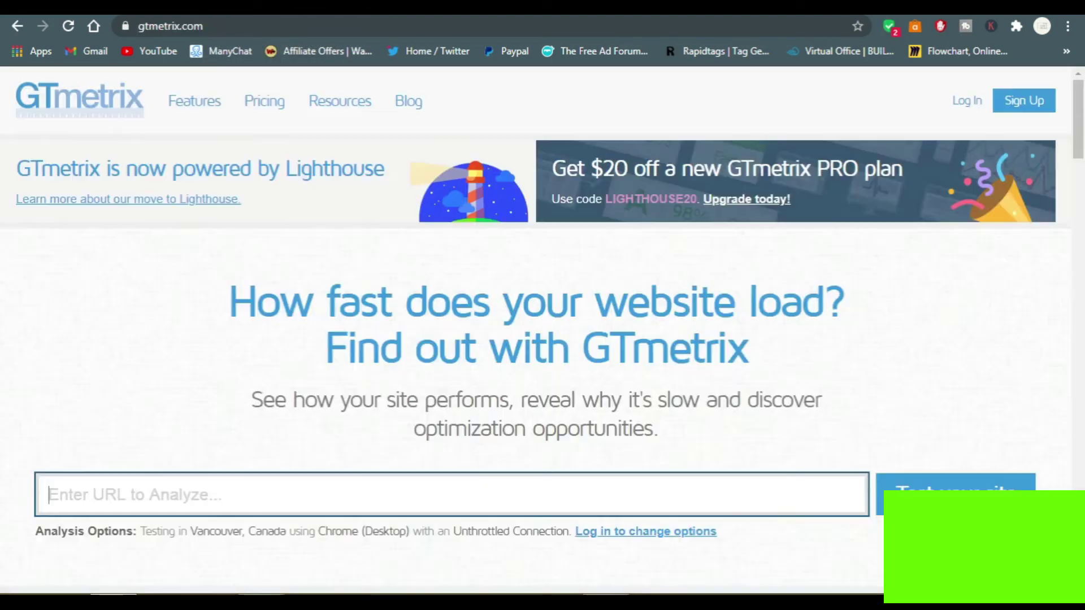
{"action": "left_click", "coordinate": [448, 489]}
{"action": "left_click", "coordinate": [150, 305]}
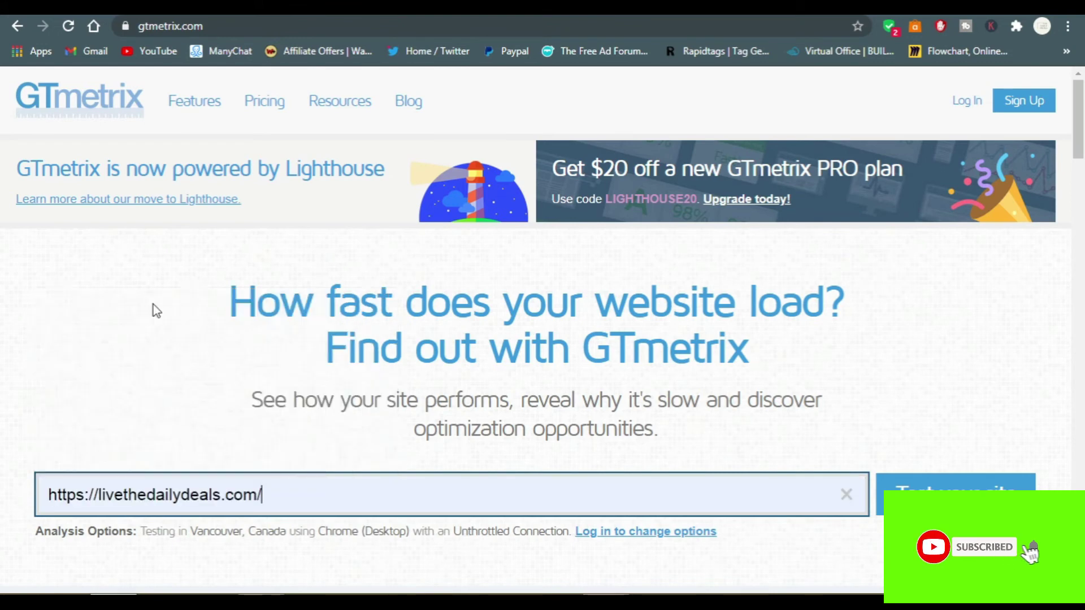
{"action": "key", "text": "Return"}
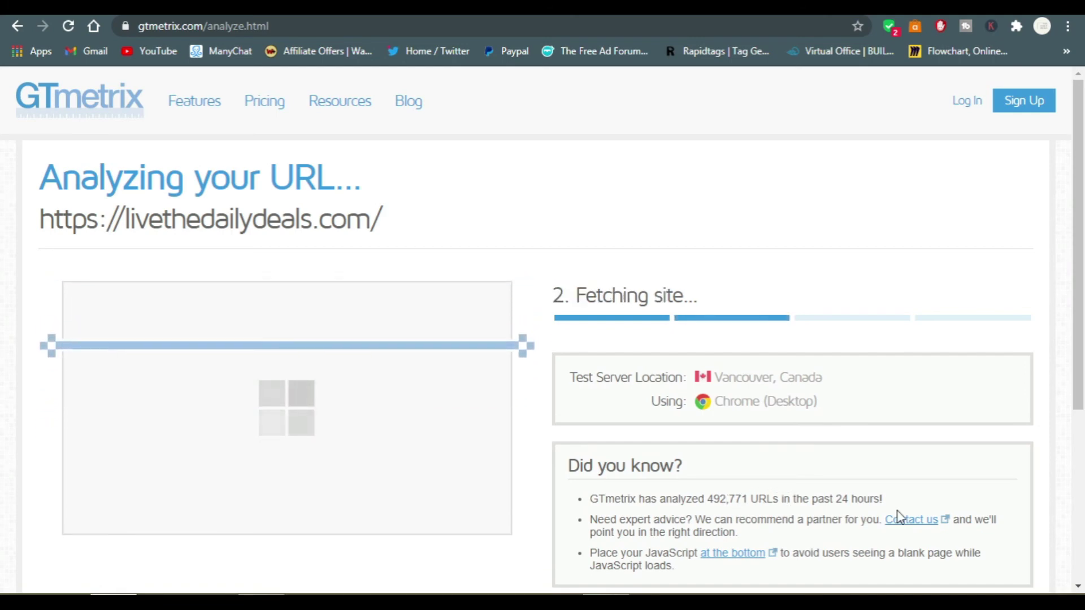
Step: Examine the GTmetrix performance report, reading the LCP explanation and highlighting the LCP value under Web Vitals
{"action": "scroll", "coordinate": [1082, 516], "scroll_direction": "down", "scroll_amount": 5}
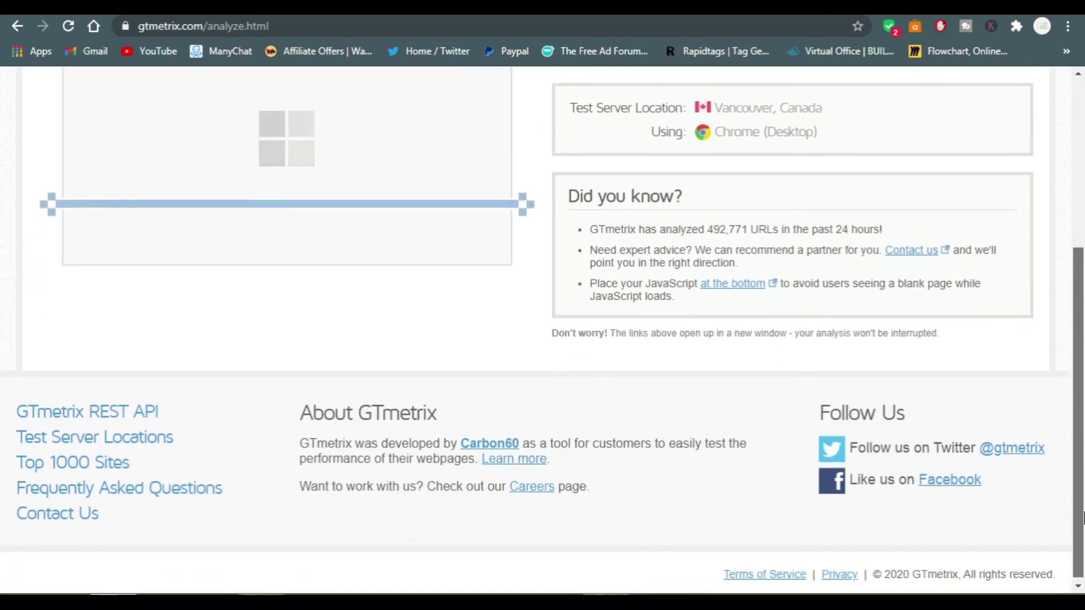
{"action": "scroll", "coordinate": [1074, 452], "scroll_direction": "up", "scroll_amount": 3}
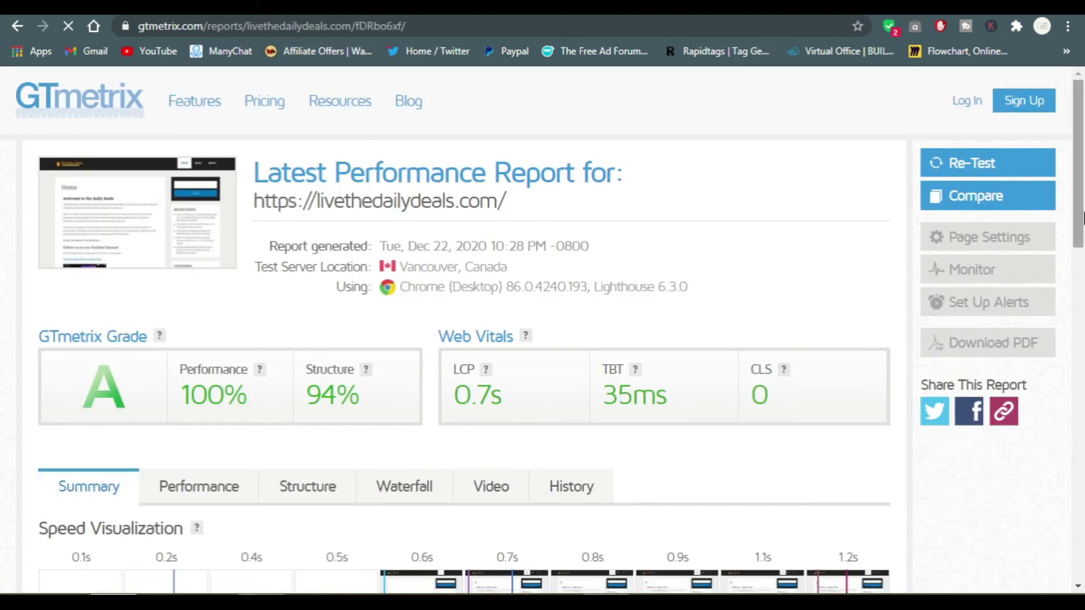
{"action": "mouse_move", "coordinate": [486, 372]}
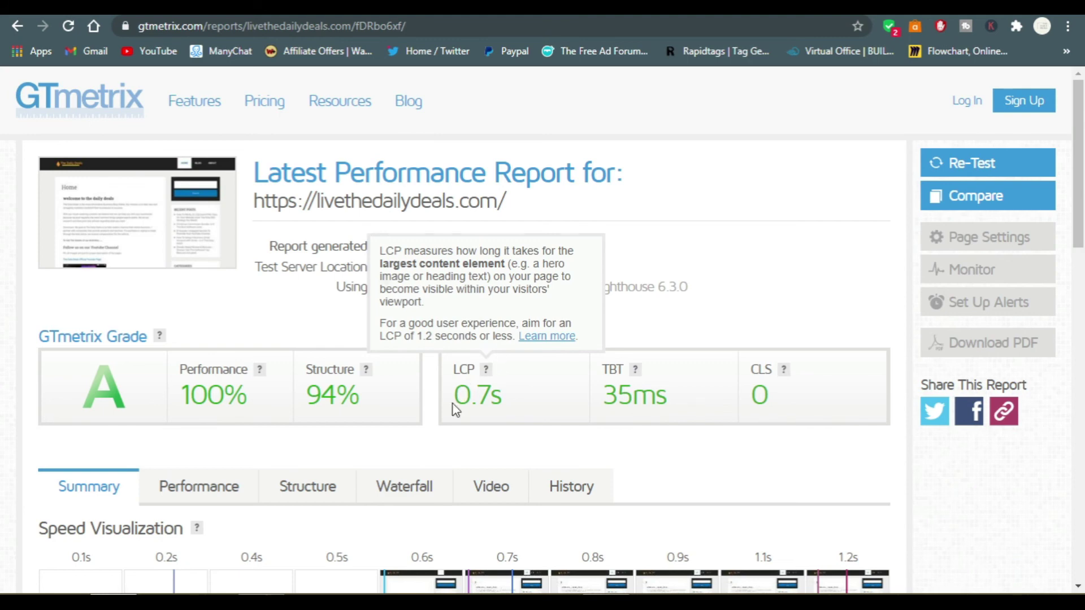
{"action": "left_click_drag", "start_coordinate": [455, 394], "coordinate": [524, 393]}
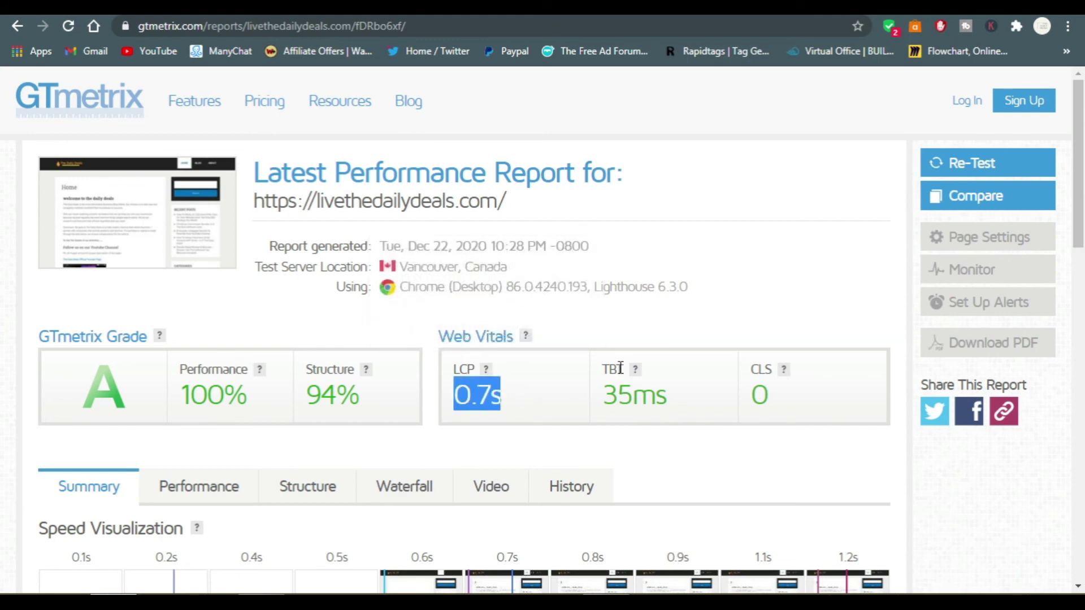
Step: Read the TBT and CLS explanations under Web Vitals, highlighting each value, and look through the rest of the GTmetrix report
{"action": "mouse_move", "coordinate": [637, 378]}
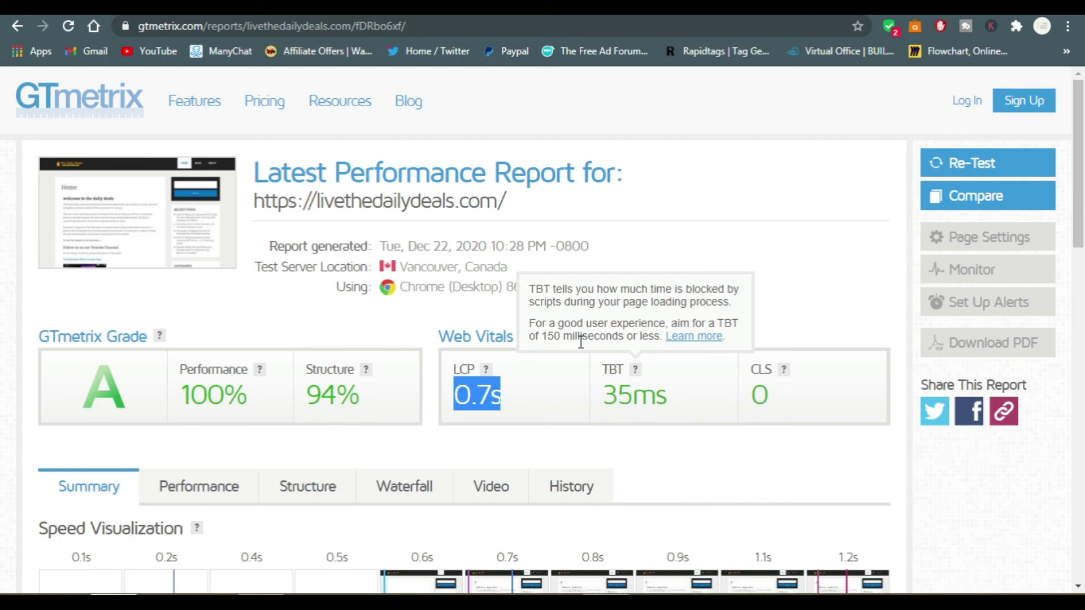
{"action": "left_click_drag", "start_coordinate": [609, 395], "coordinate": [664, 397]}
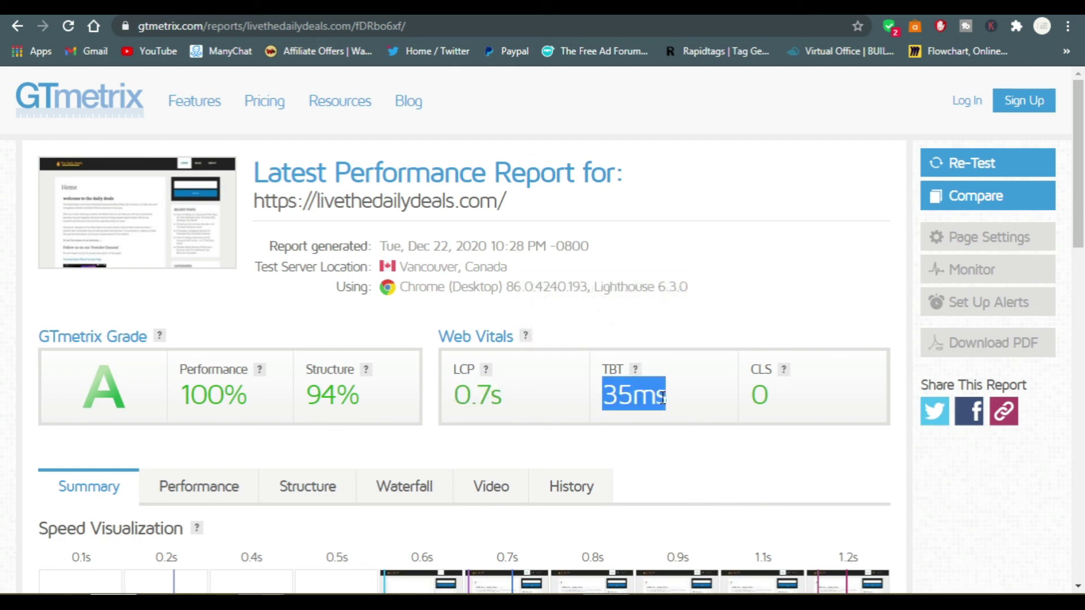
{"action": "mouse_move", "coordinate": [785, 371]}
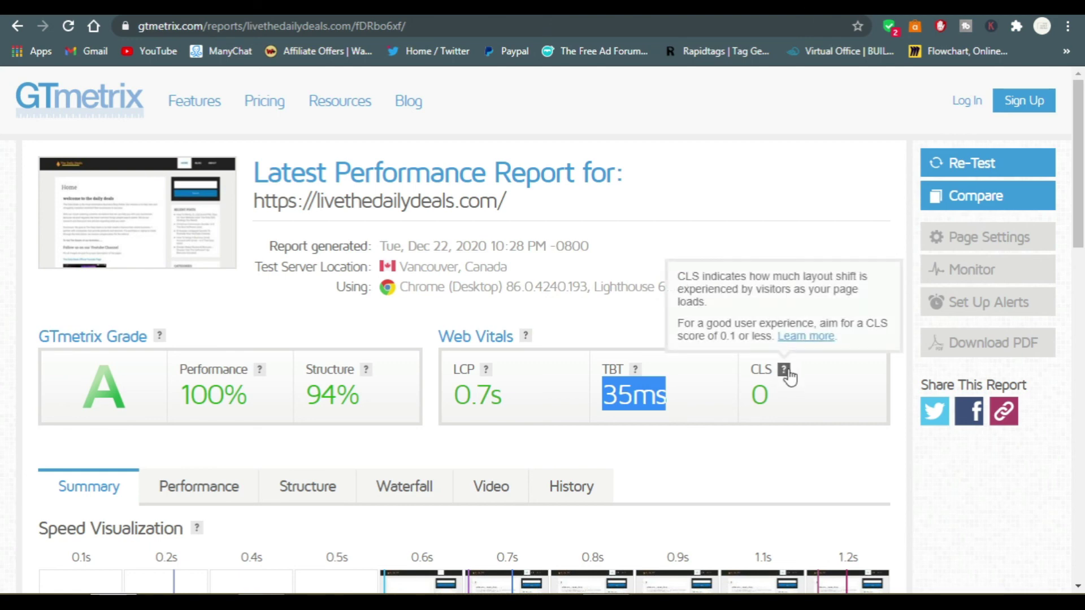
{"action": "double_click", "coordinate": [766, 399]}
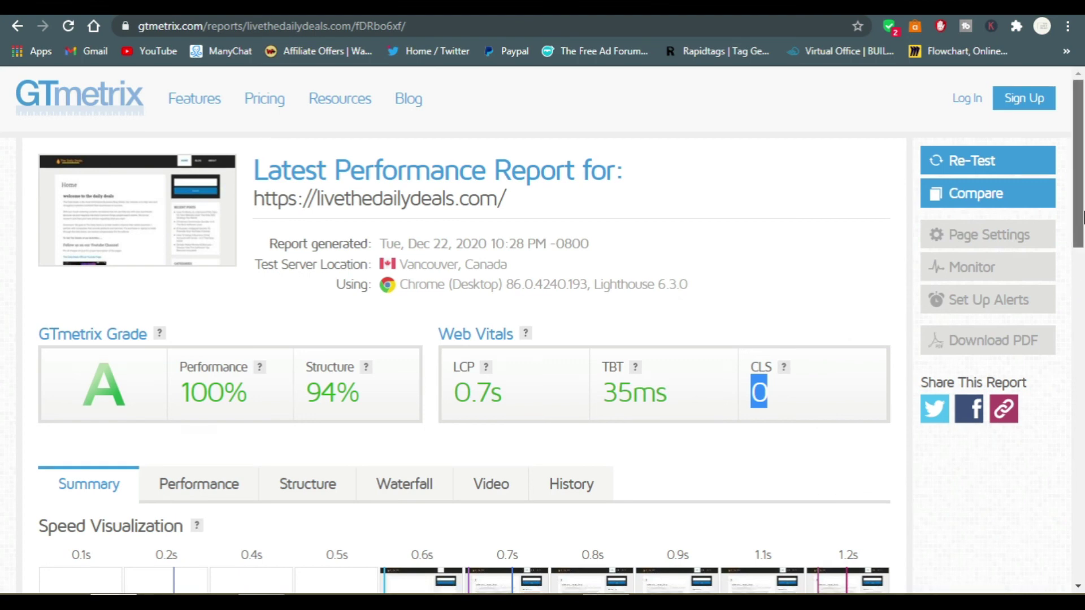
{"action": "scroll", "coordinate": [1079, 339], "scroll_direction": "down", "scroll_amount": 9}
{"action": "left_click_drag", "start_coordinate": [1082, 373], "coordinate": [1082, 269]}
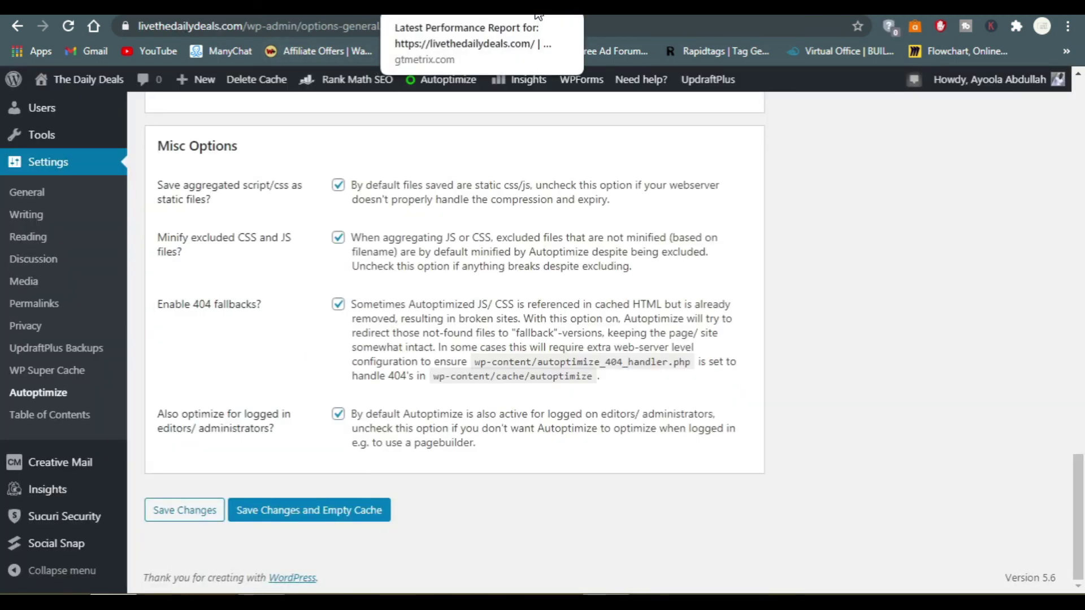
Step: Return to the minification article and review its opening list of questions and introduction
{"action": "left_click", "coordinate": [122, 11]}
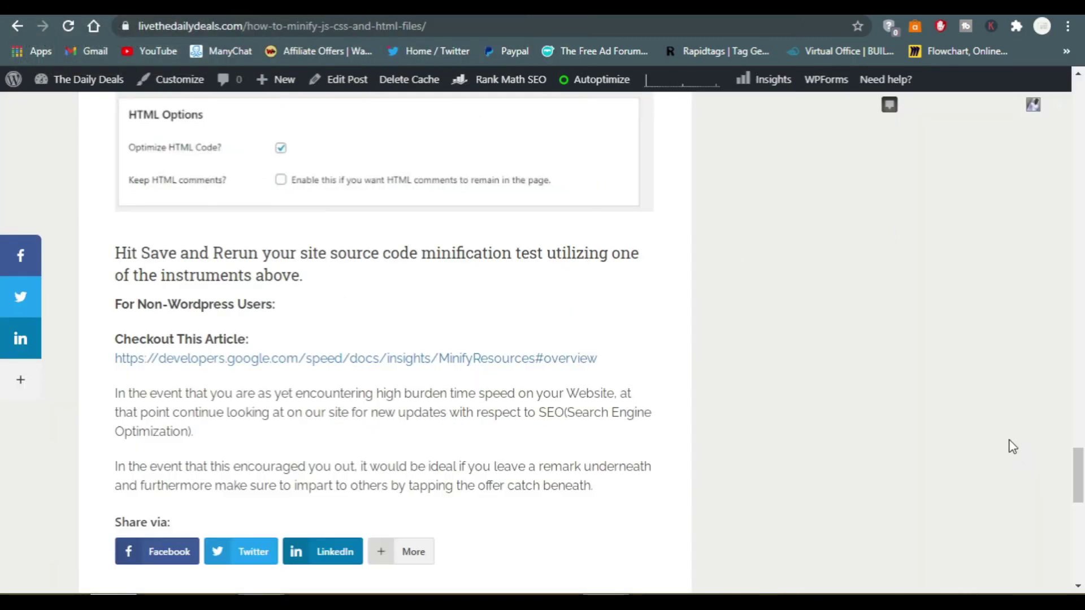
{"action": "left_click_drag", "start_coordinate": [1082, 469], "coordinate": [1083, 129]}
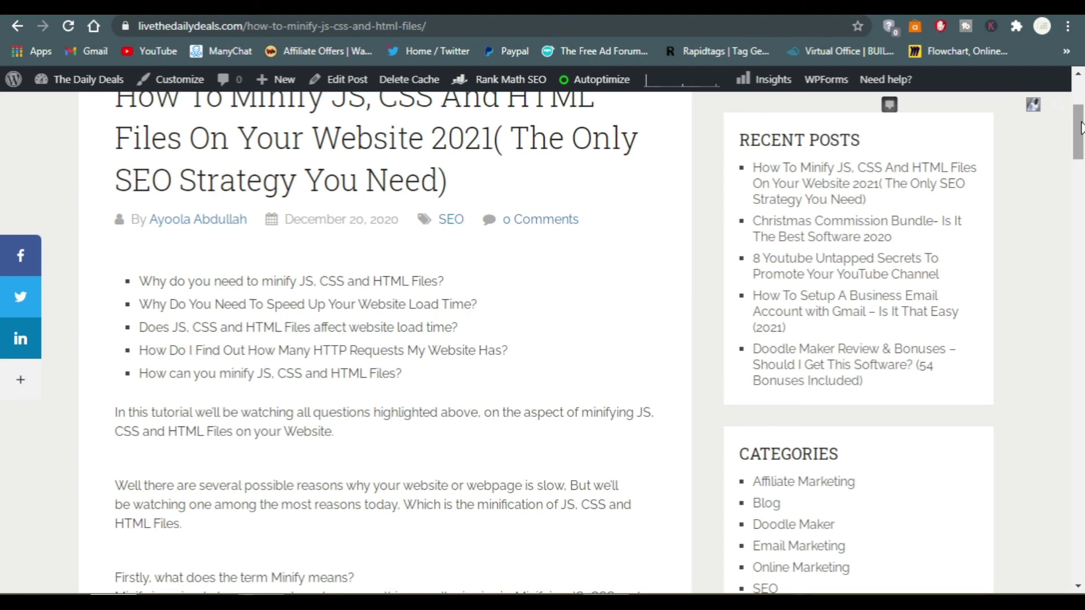
{"action": "scroll", "coordinate": [892, 107], "scroll_direction": "down", "scroll_amount": 2}
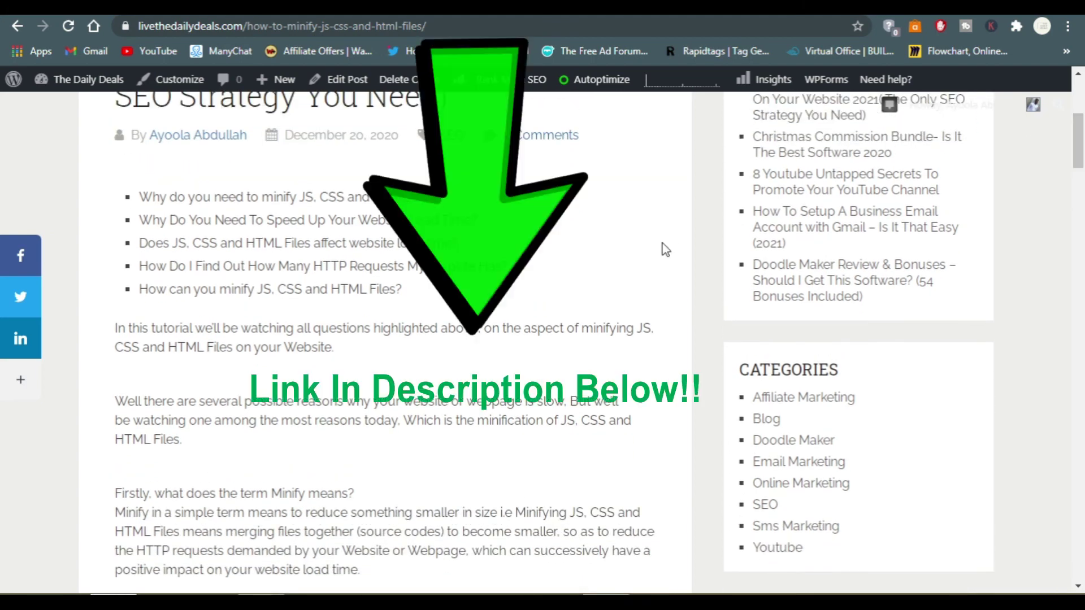